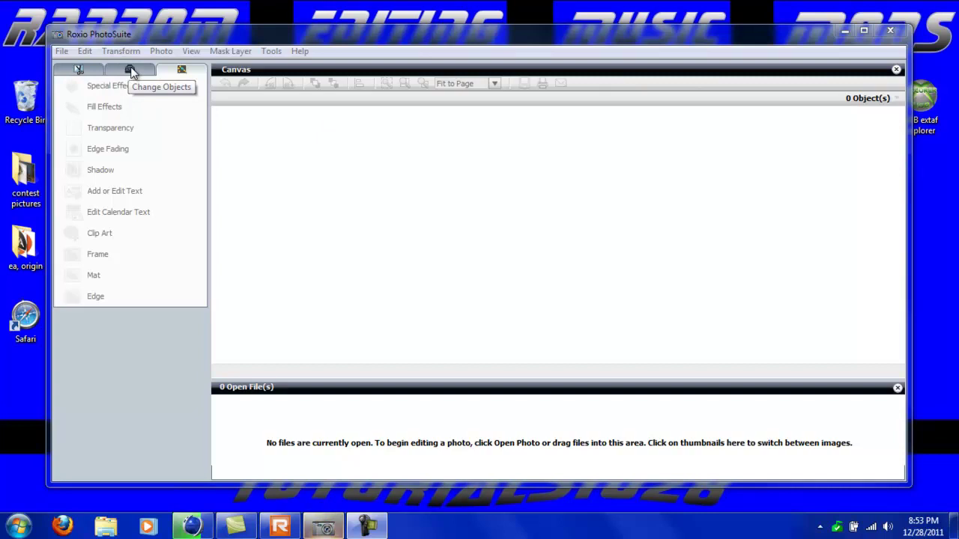
Start a new canvas to bring up its size settings.
click(131, 73)
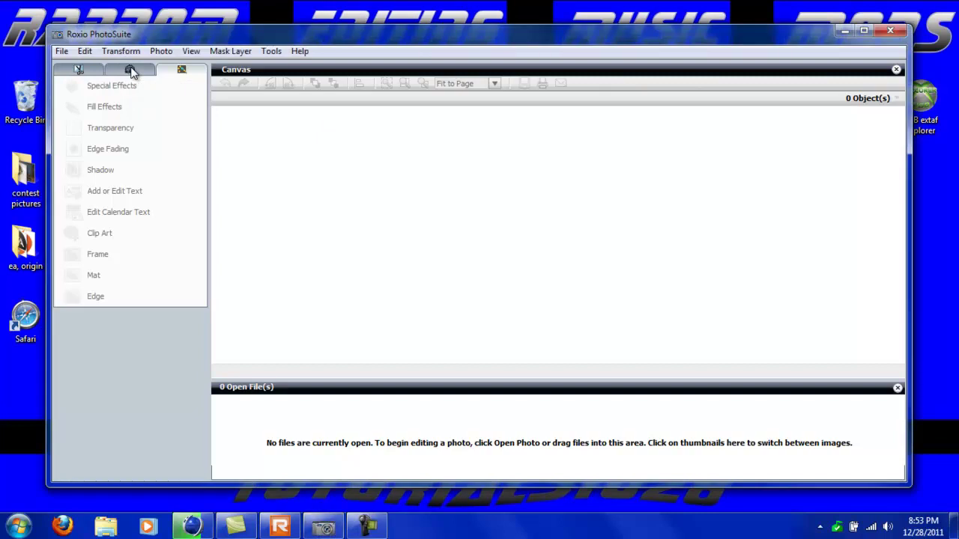
click(65, 53)
mouse_move(95, 68)
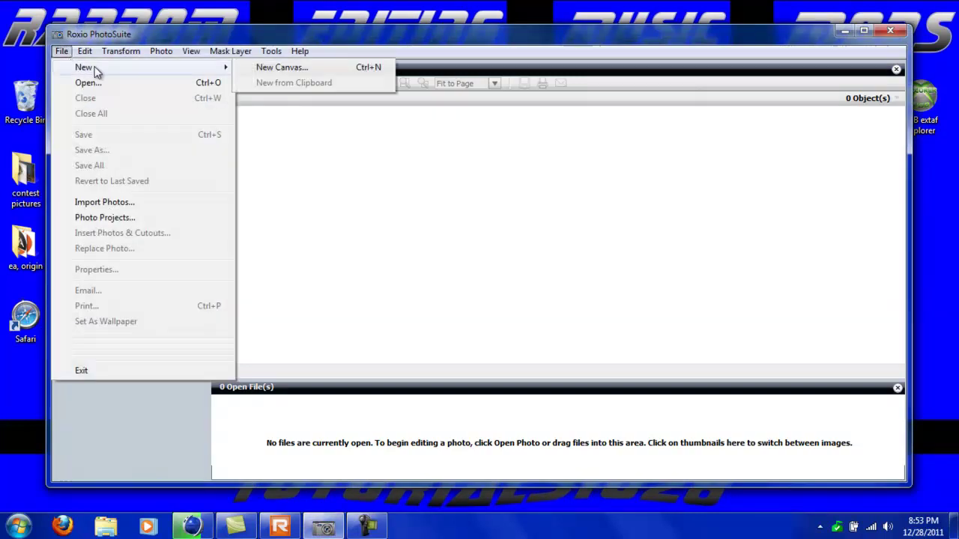
click(259, 67)
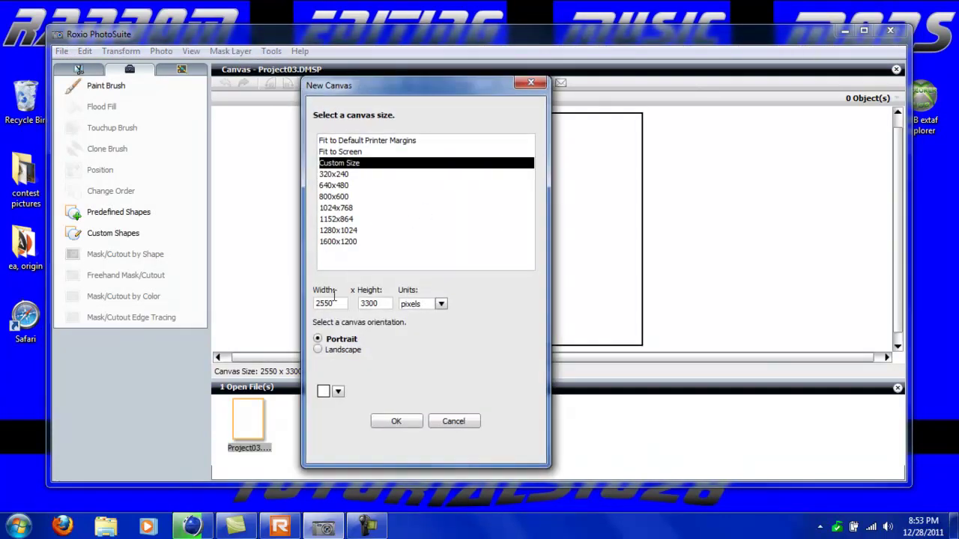
Check the monitor's screen resolution in the Windows display settings.
click(955, 526)
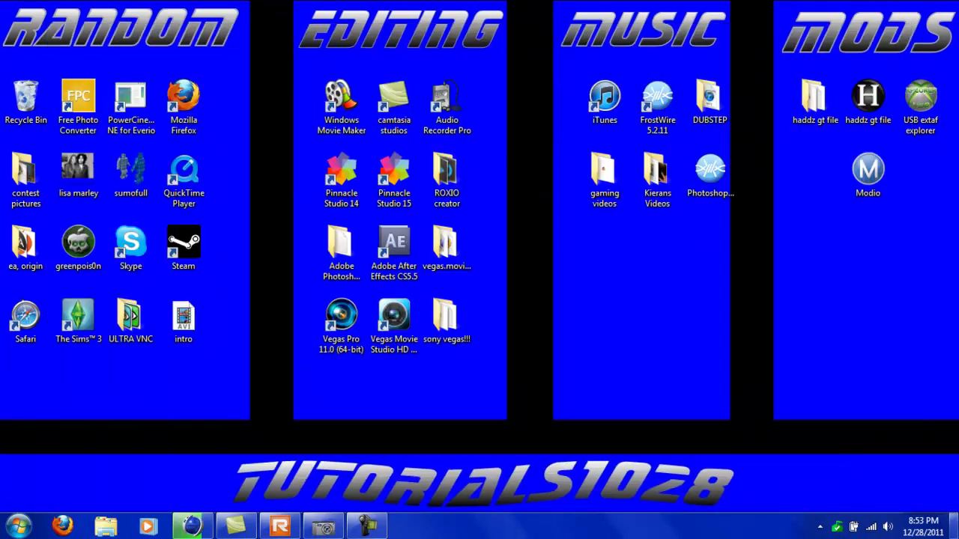
right_click(597, 324)
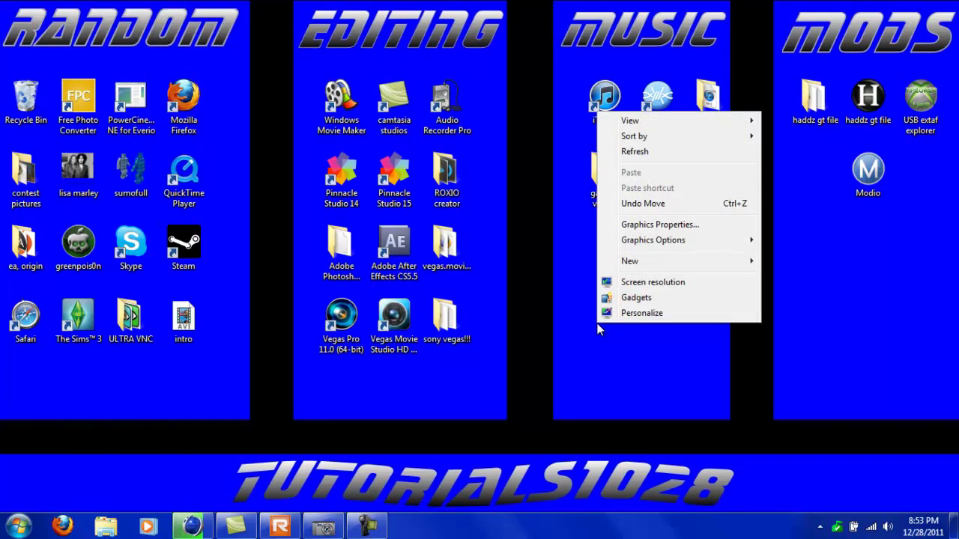
click(657, 285)
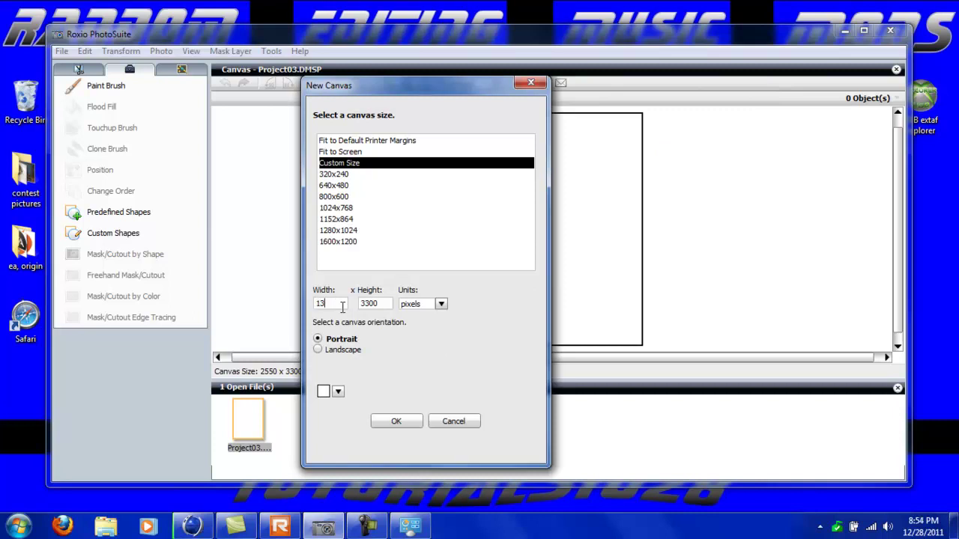
Set the new canvas to a custom size of 1366 x 768 with pixels as the unit.
click(383, 304)
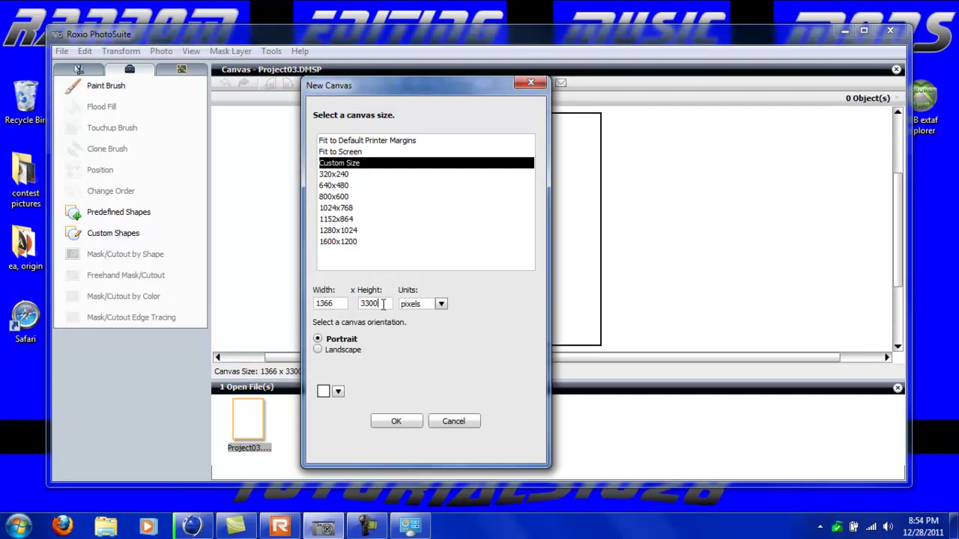
key(BackSpace)
text(768)
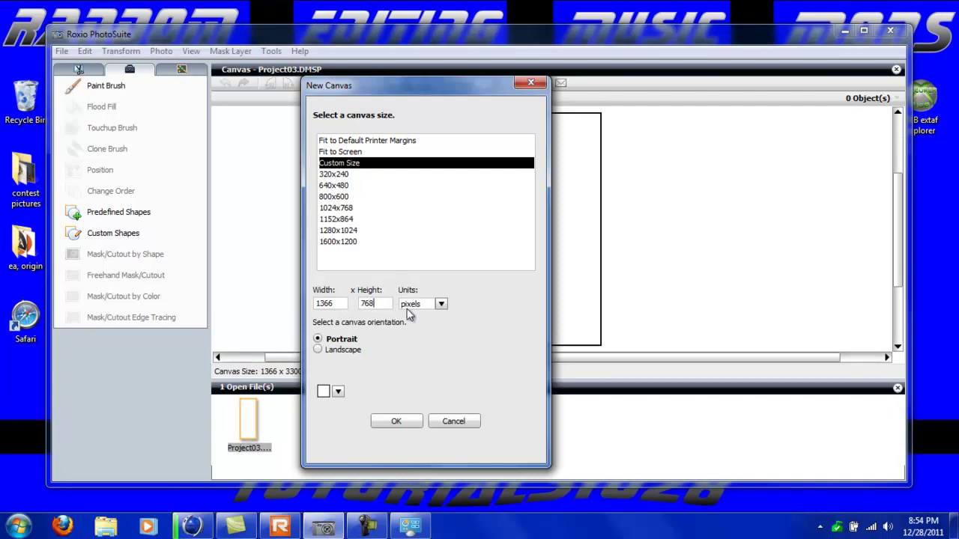
click(442, 304)
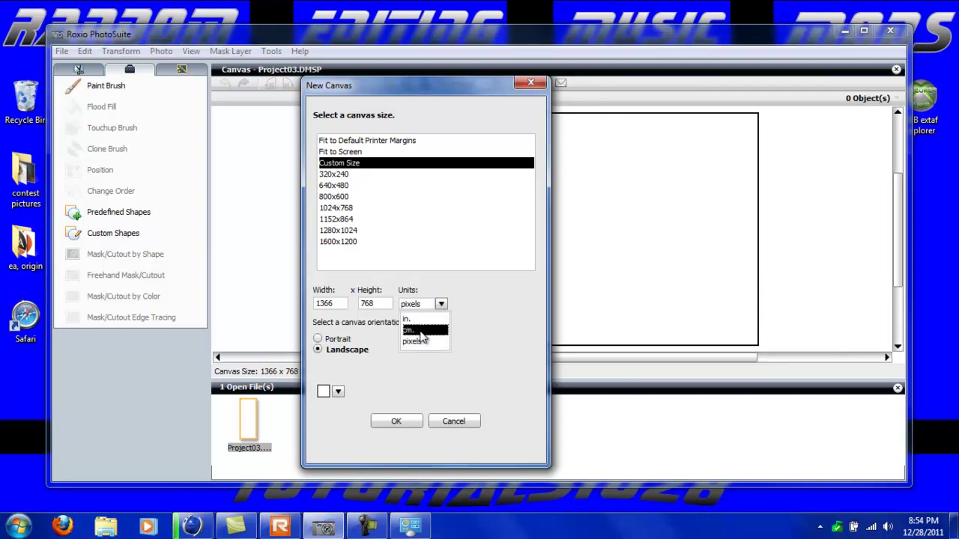
click(422, 341)
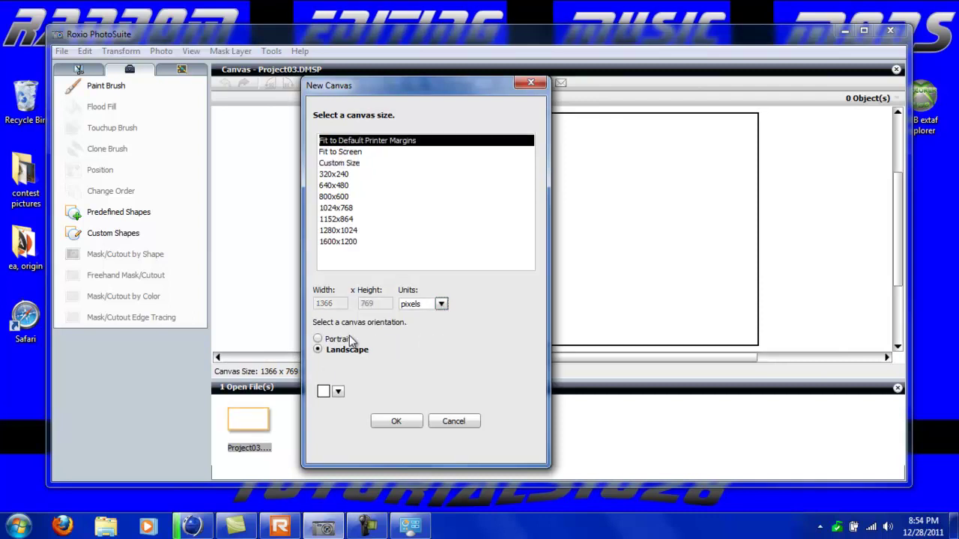
Fill the new canvas with a dark red background colour and create it.
click(337, 391)
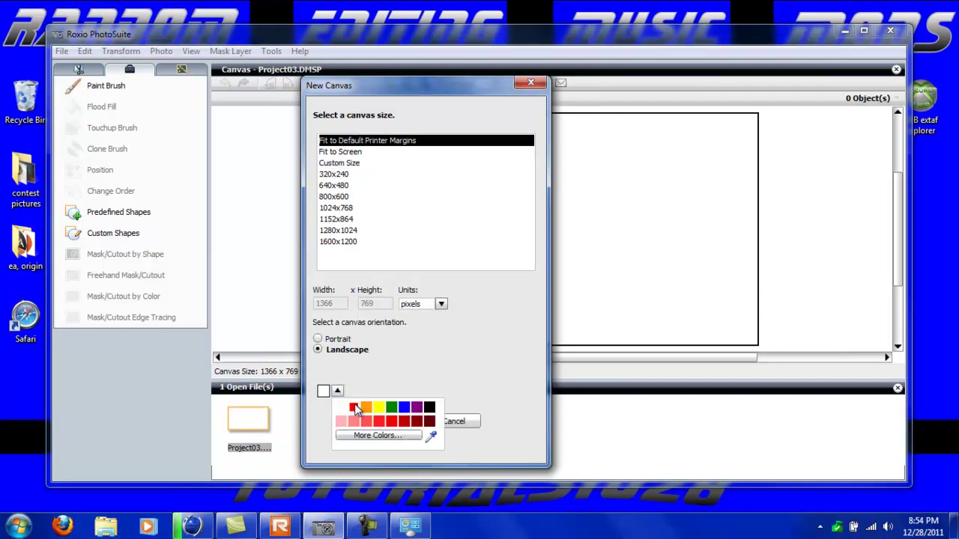
click(391, 423)
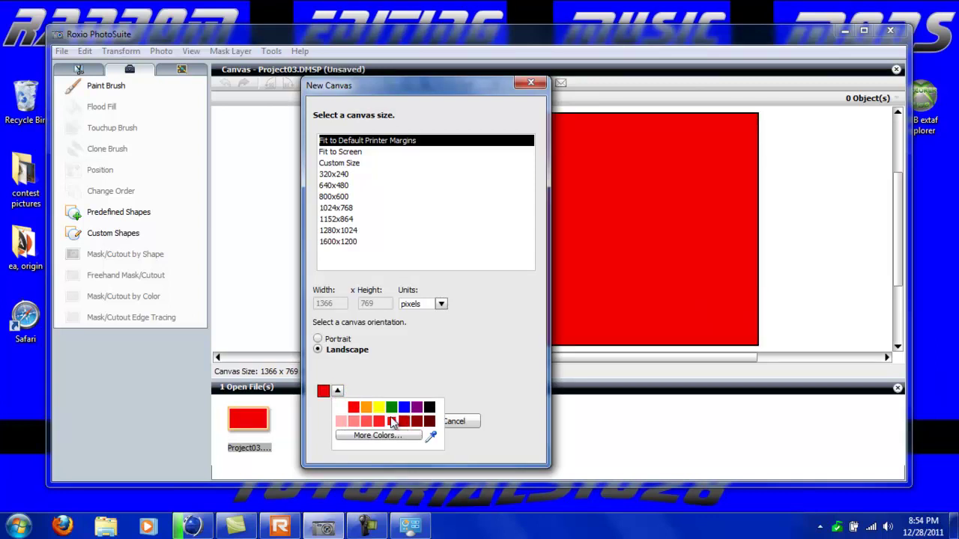
click(405, 424)
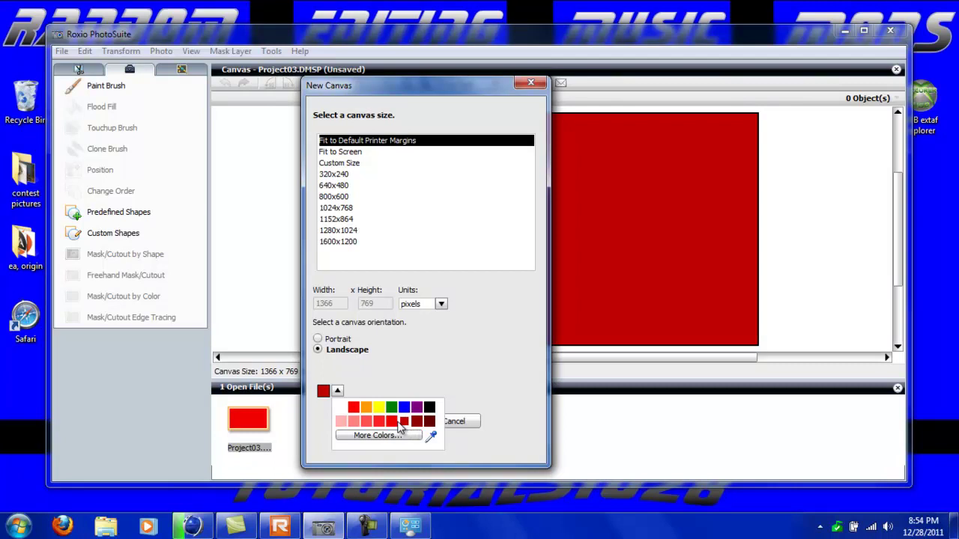
click(491, 441)
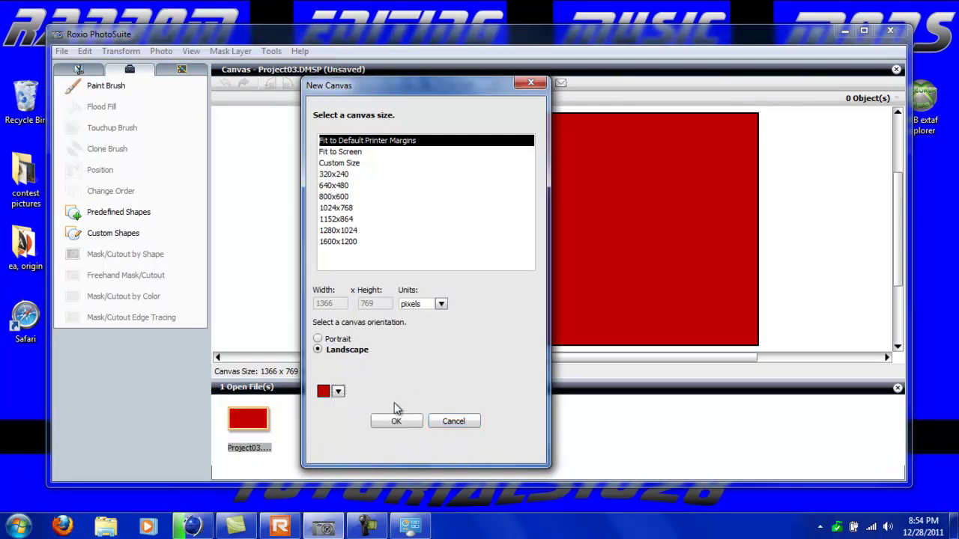
click(397, 423)
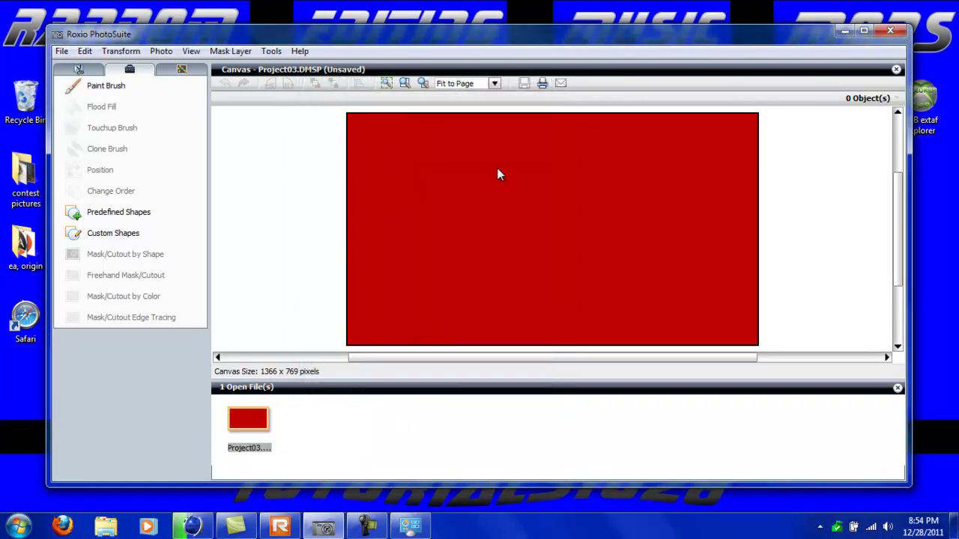
Add a new text object reading "tutorials1028" to the canvas.
click(182, 70)
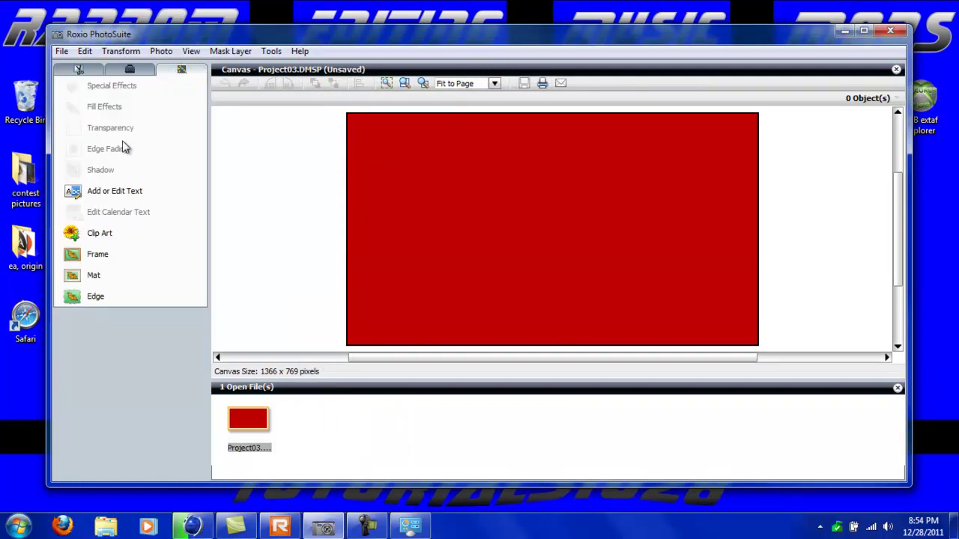
click(126, 192)
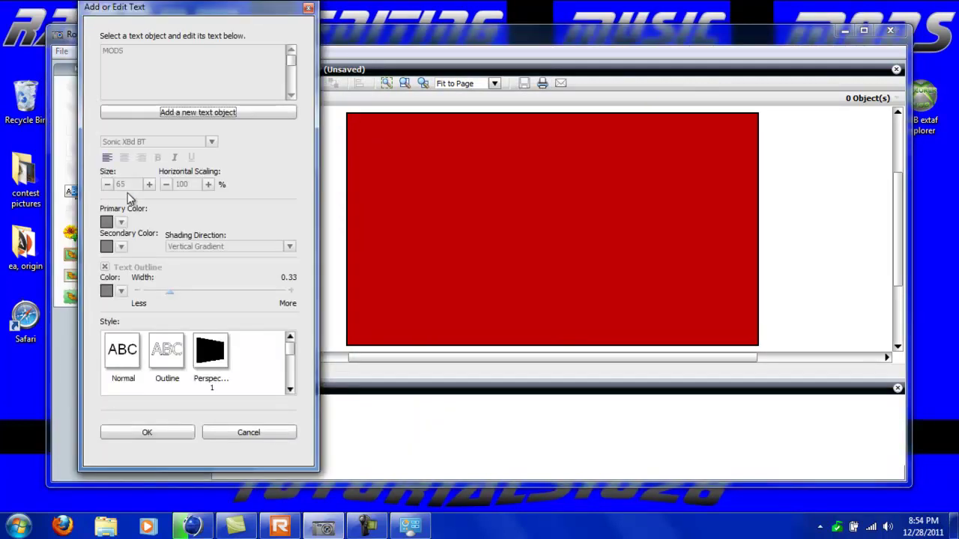
click(308, 8)
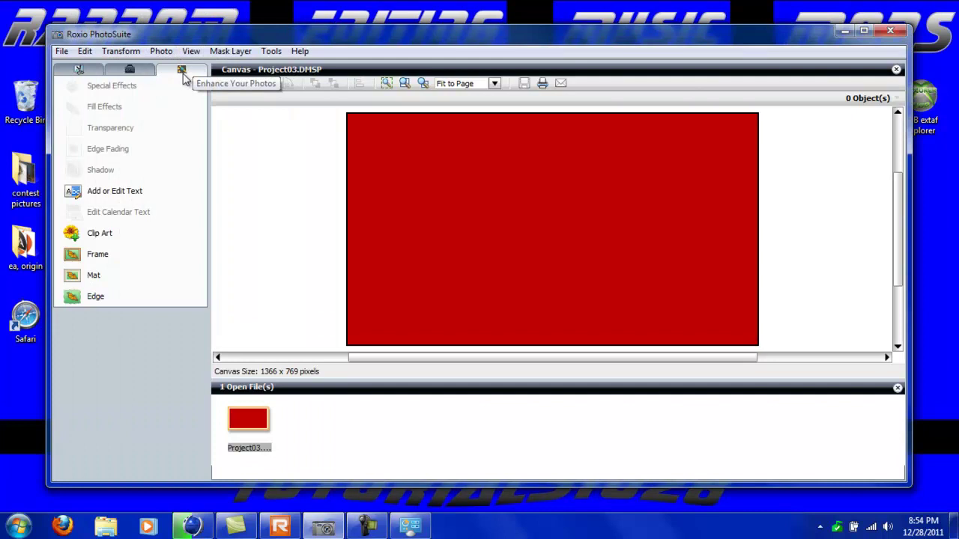
click(114, 192)
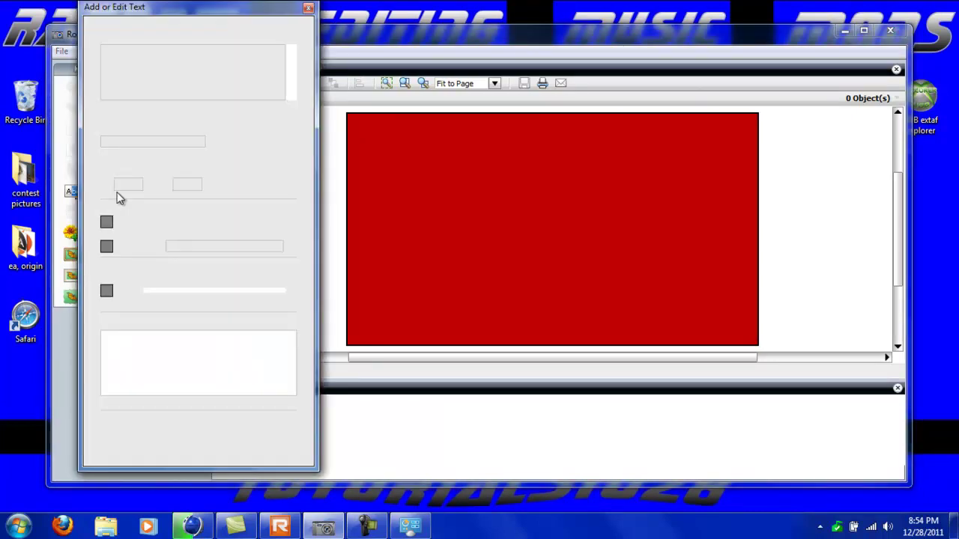
click(199, 113)
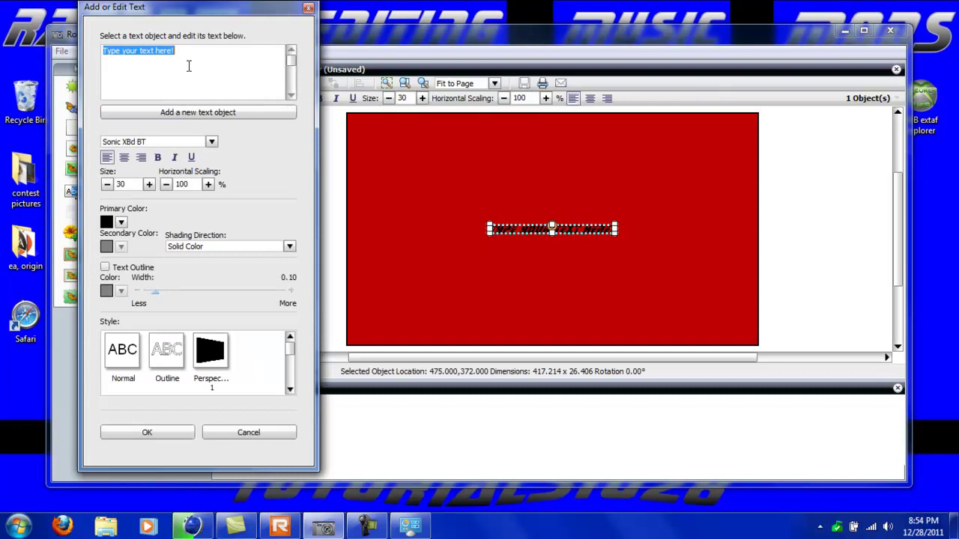
key(BackSpace)
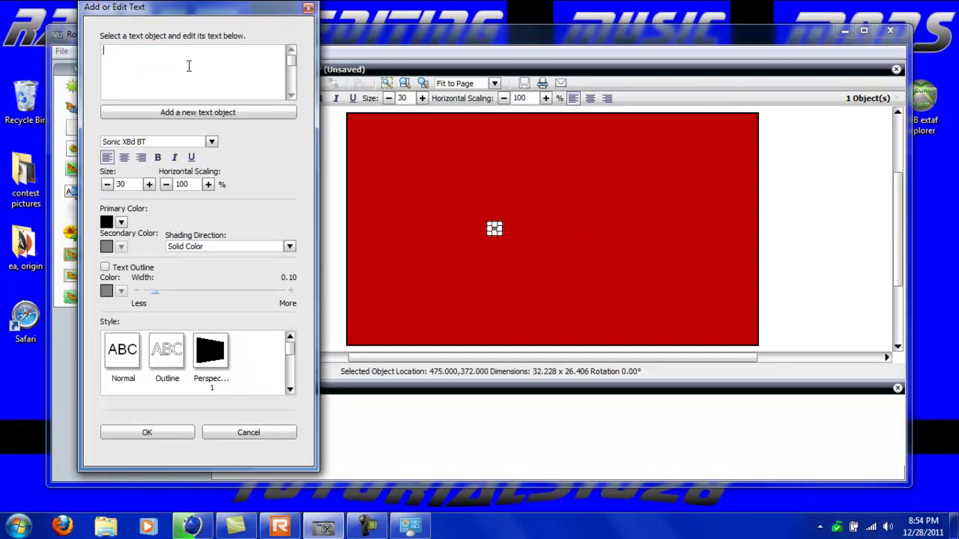
text(tutor)
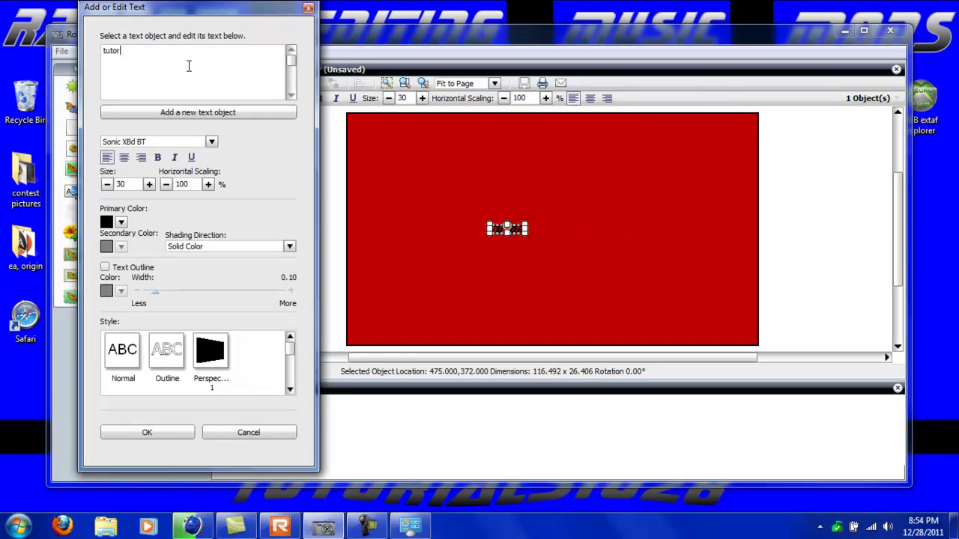
text(ials1)
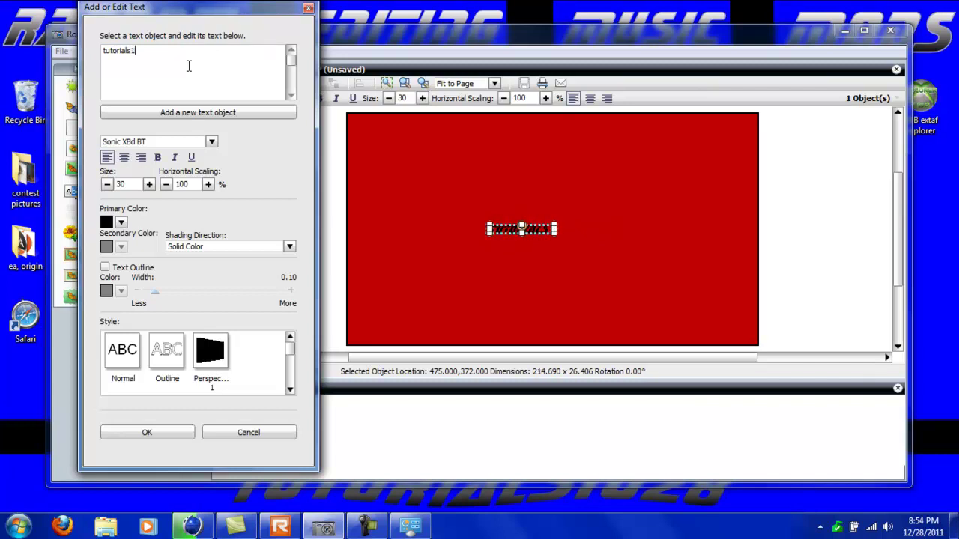
text(028)
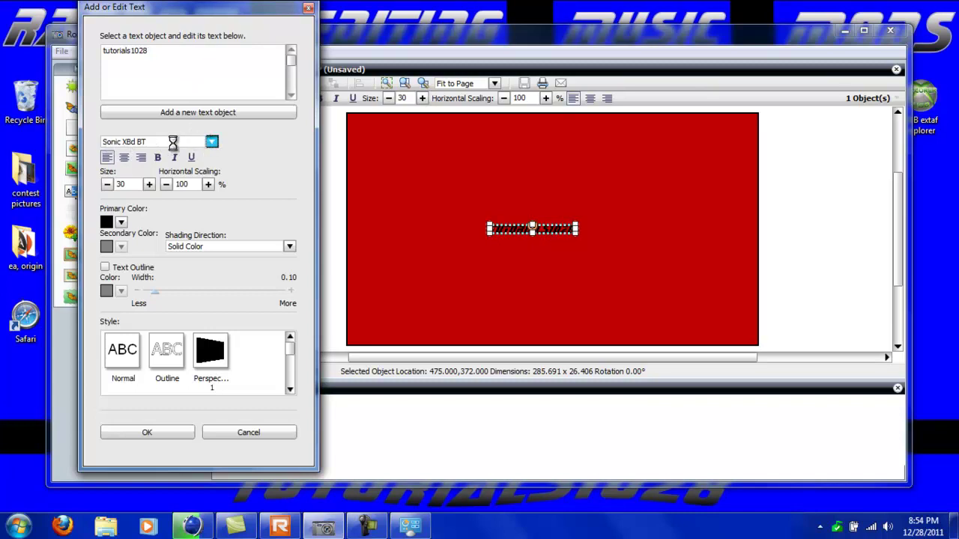
Format the "tutorials1028" text in the Sonic XBd BT font at size 50.
click(138, 149)
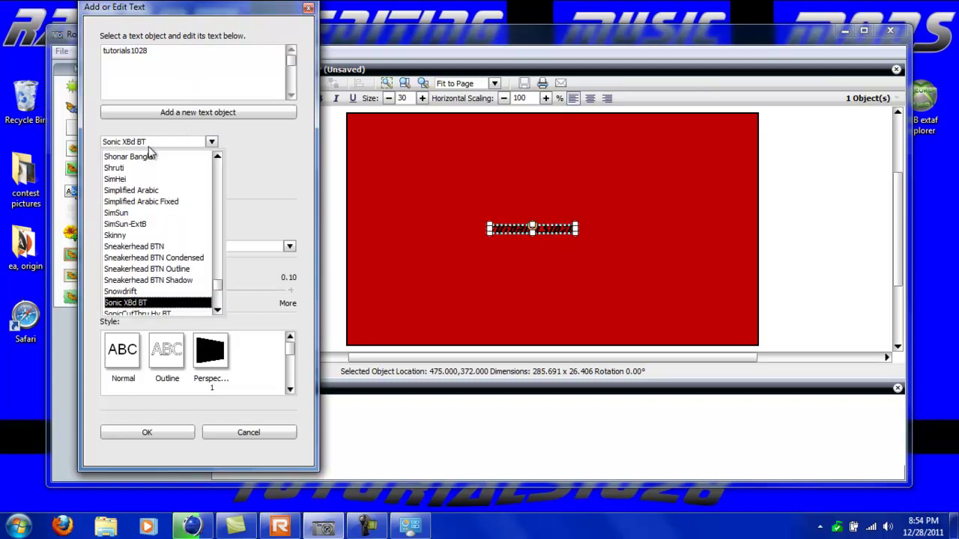
click(138, 304)
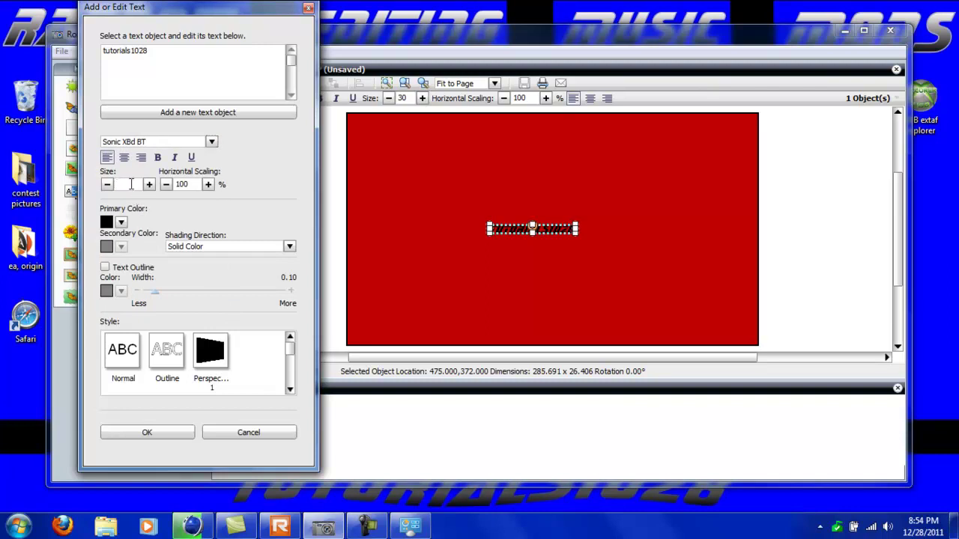
click(186, 181)
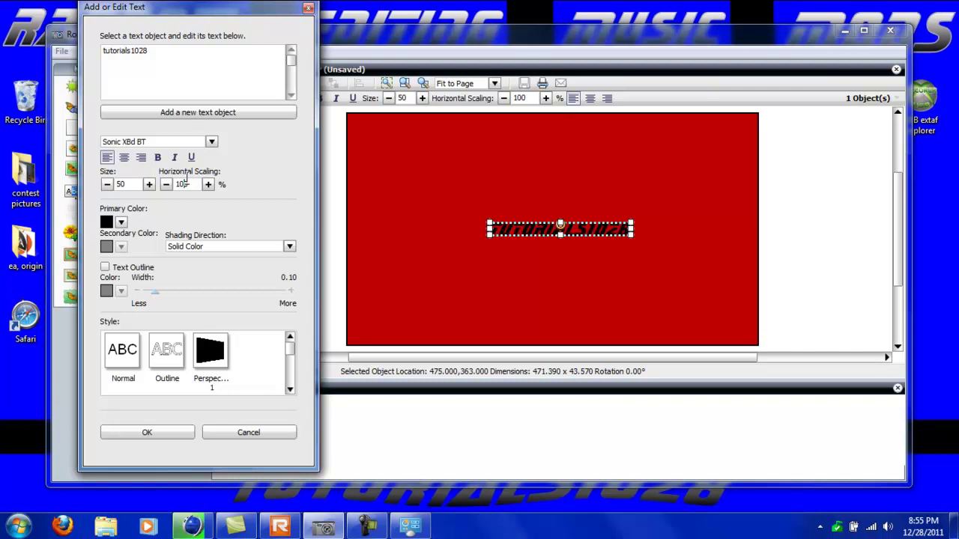
Shade the text with a vertical gradient using white as the primary colour and black as the secondary colour.
click(120, 222)
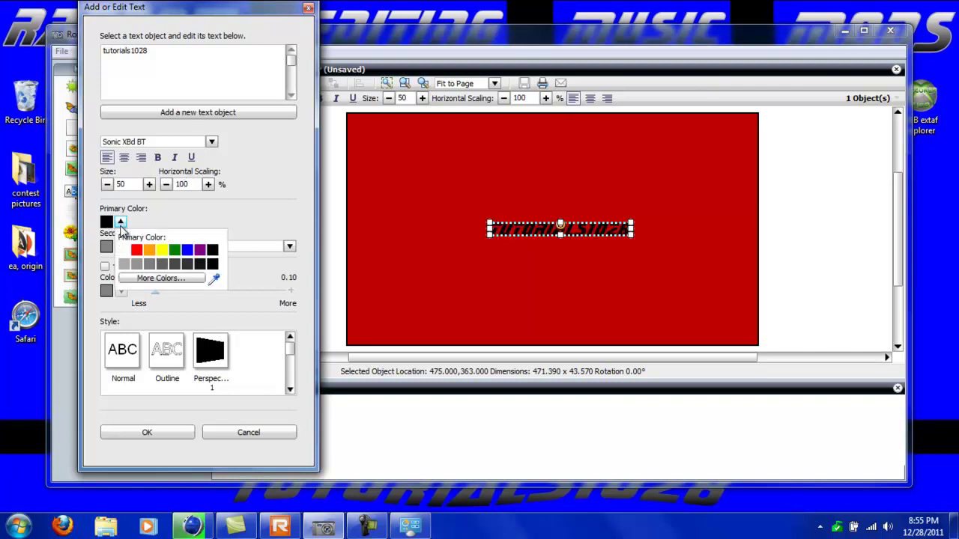
click(214, 211)
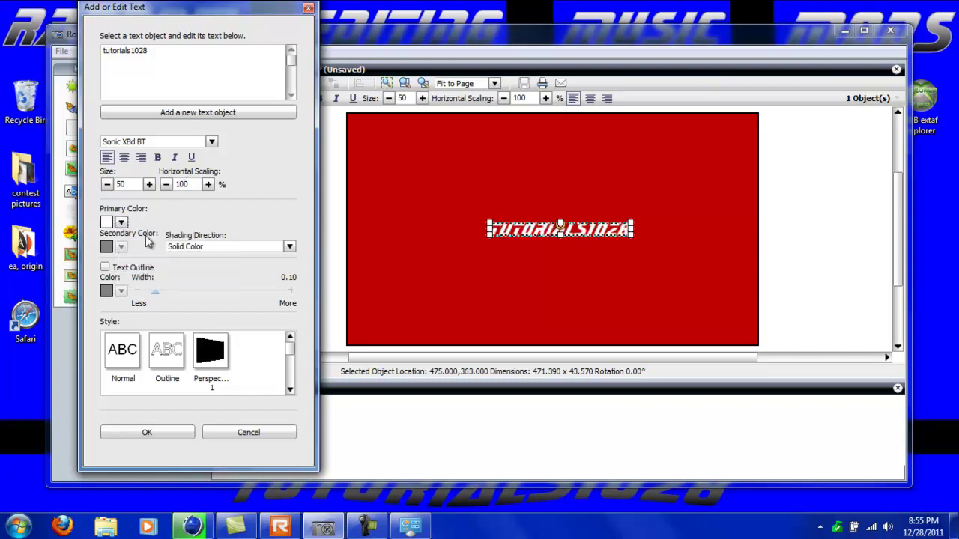
click(289, 247)
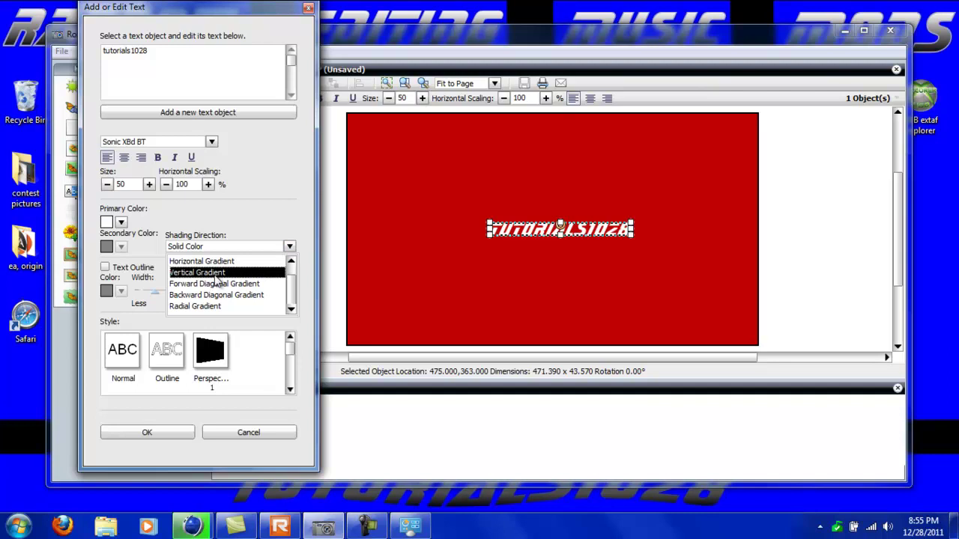
click(215, 276)
click(120, 246)
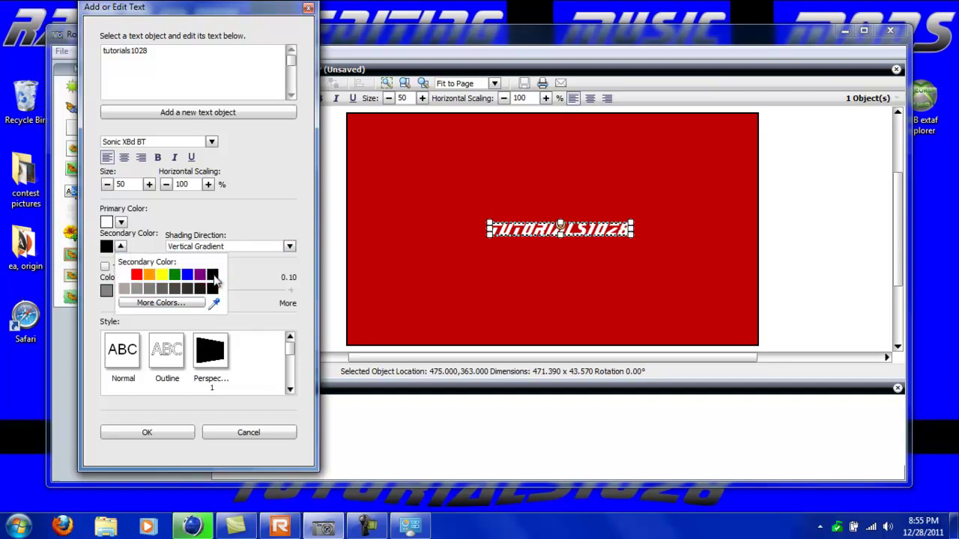
click(213, 275)
click(256, 276)
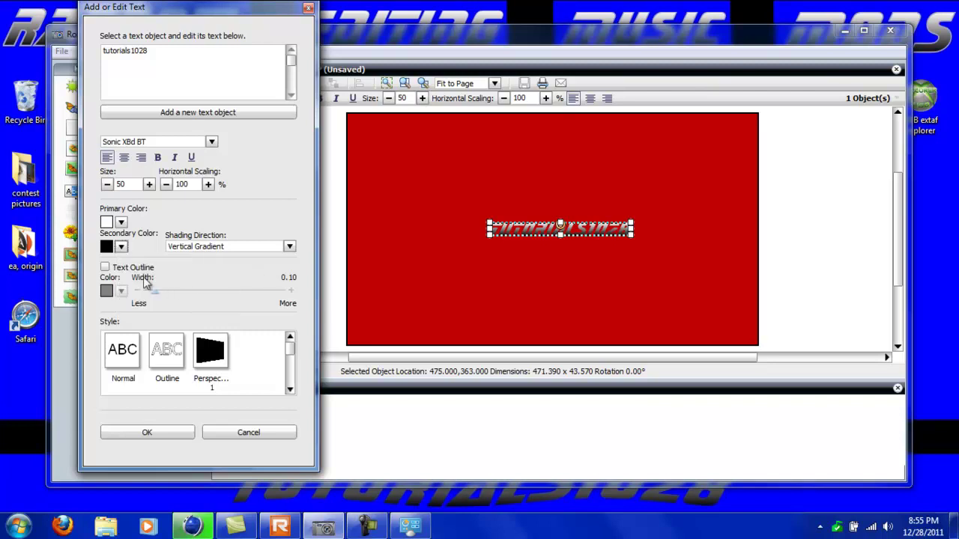
Turn on the text outline and colour it light grey.
click(106, 268)
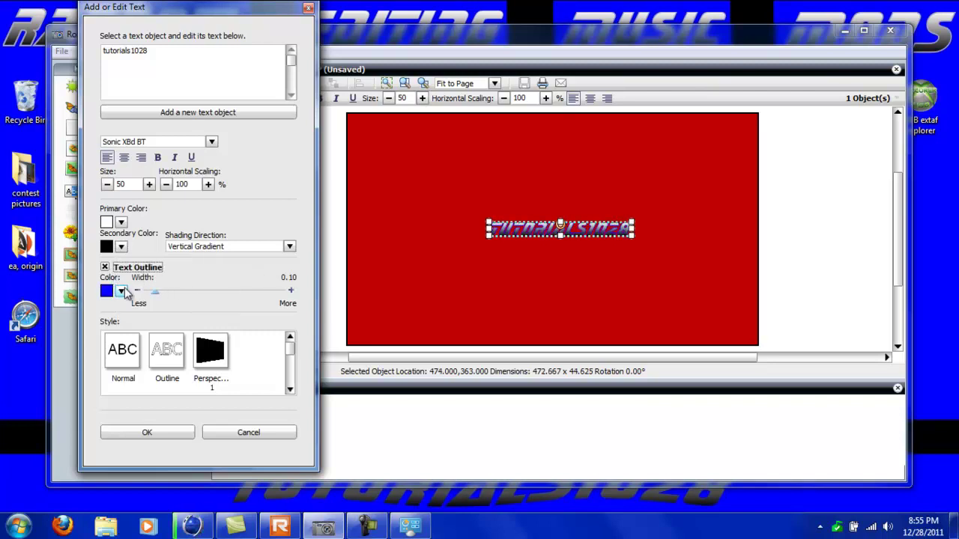
click(120, 291)
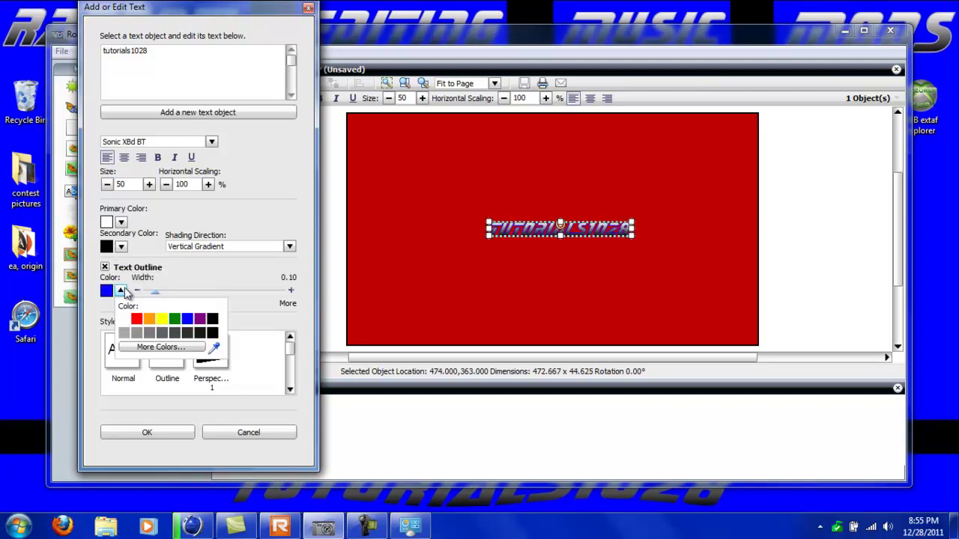
click(124, 333)
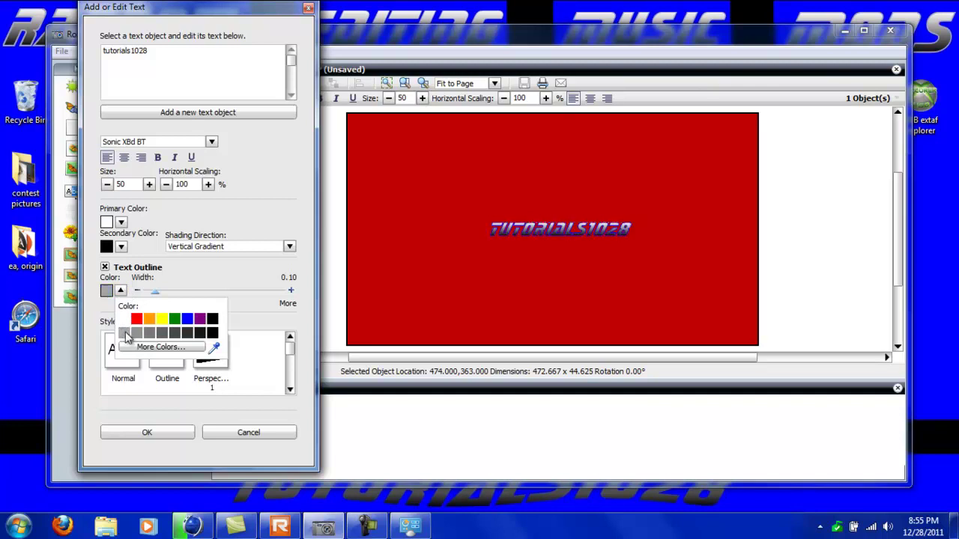
Set the width of the title text's outline to 0.63.
click(248, 315)
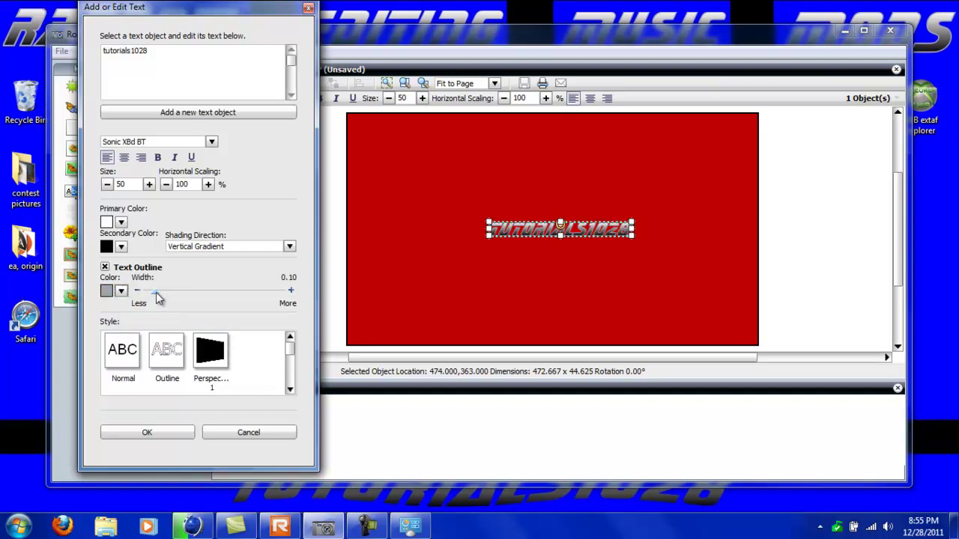
drag(156, 292, 179, 289)
drag(187, 297, 191, 298)
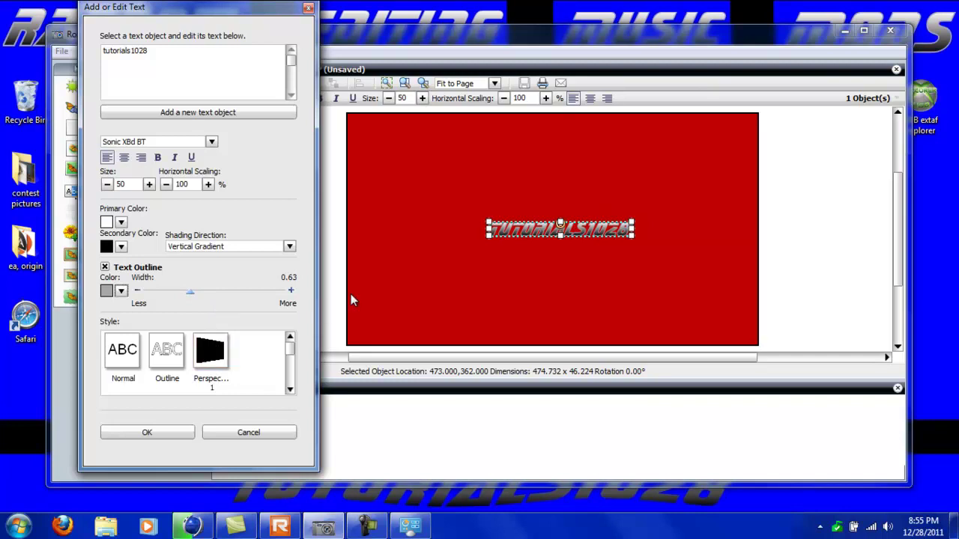
Move the "tutorials1028" text to the bottom centre of the canvas and accept the text edits.
drag(526, 236, 517, 323)
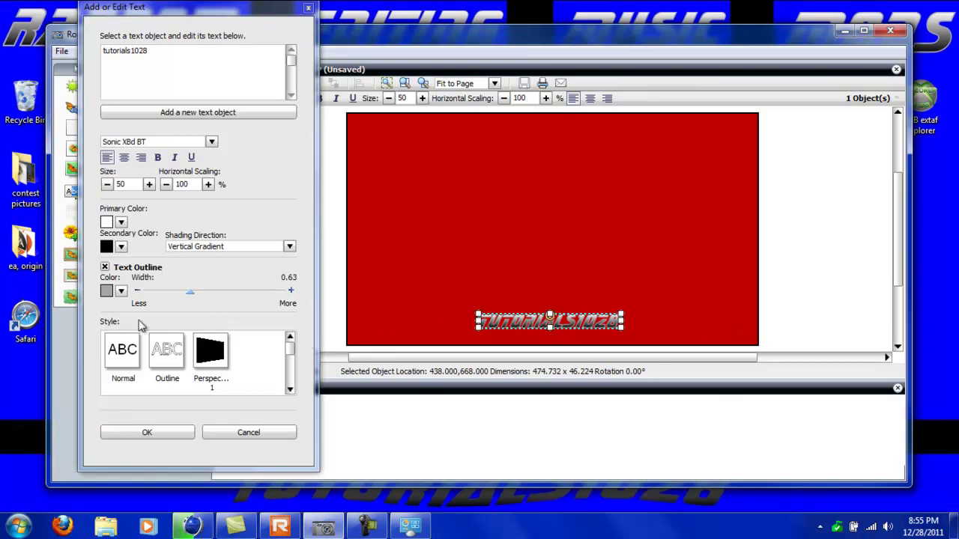
mouse_move(290, 348)
mouse_down()
mouse_move(293, 385)
mouse_move(292, 345)
mouse_up()
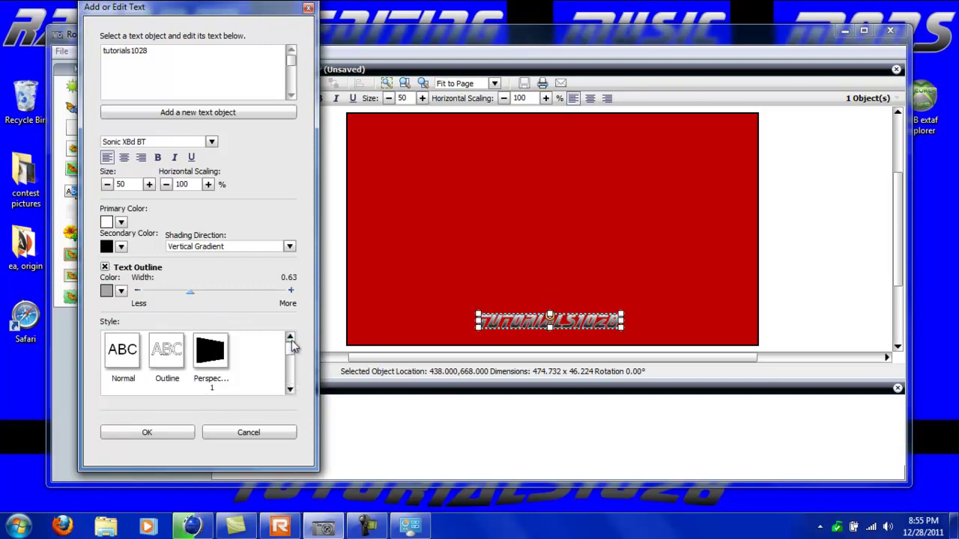
click(147, 433)
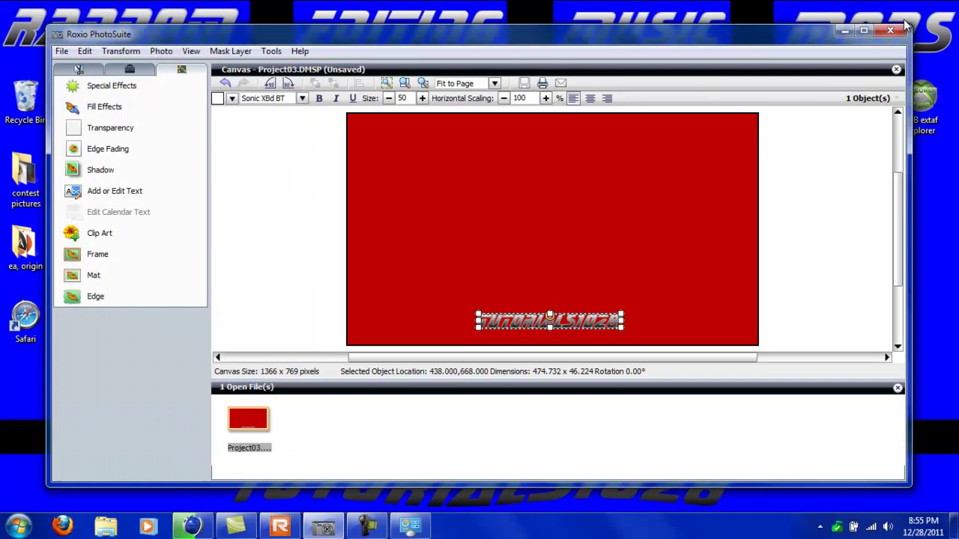
Check the existing desktop layout, and add a predefined square shape with black fill and black border to the canvas.
click(845, 32)
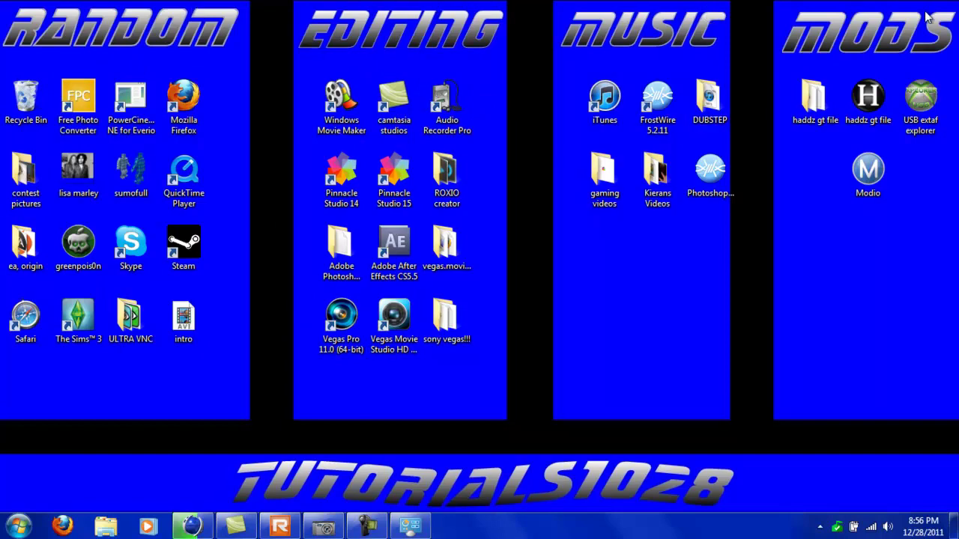
click(322, 529)
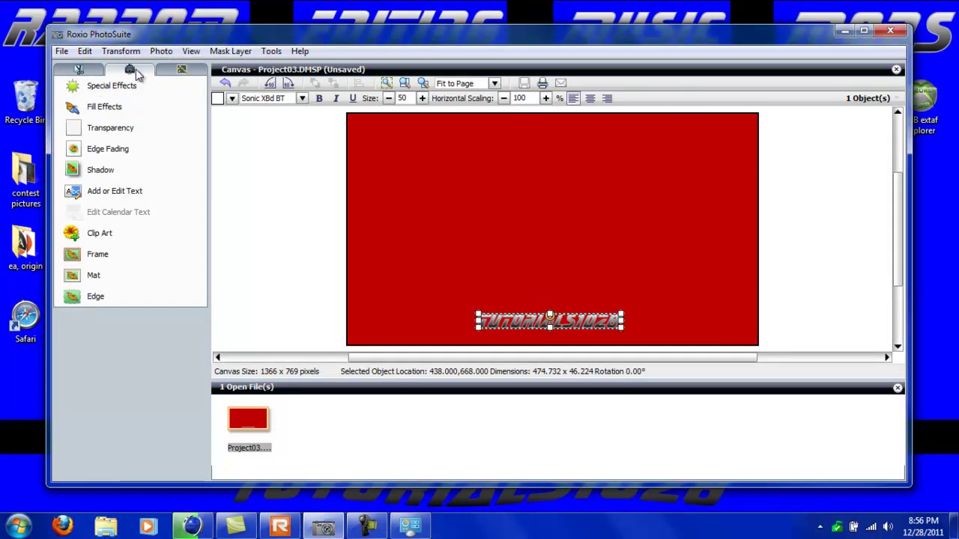
click(136, 69)
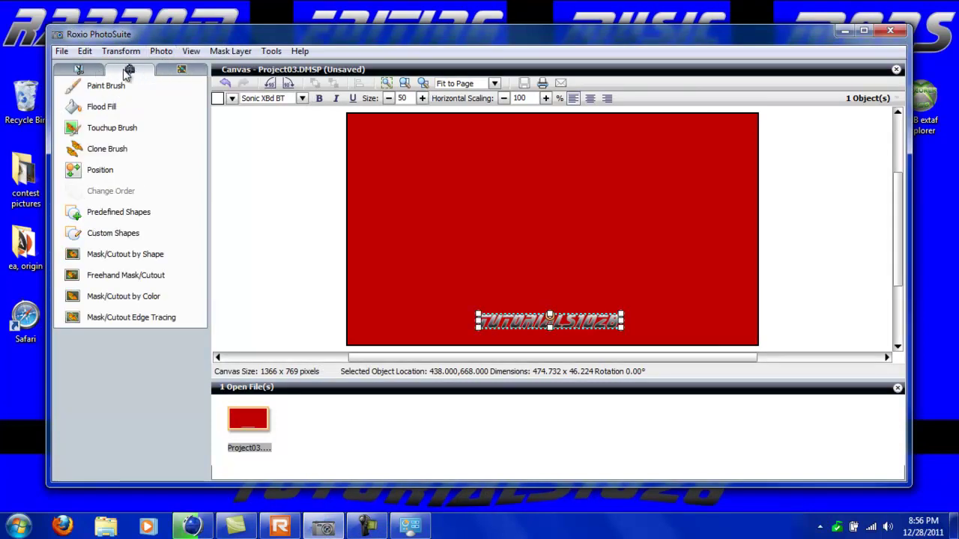
click(123, 215)
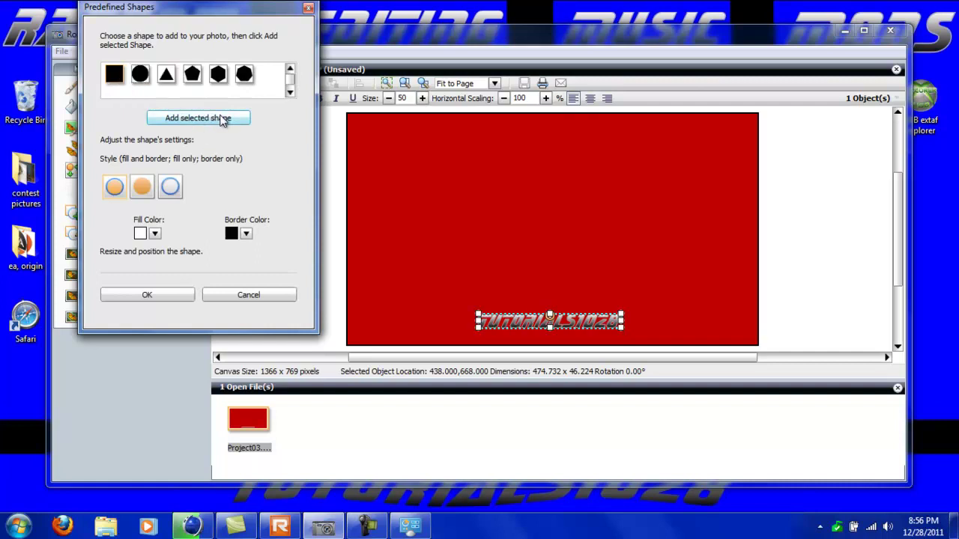
click(155, 234)
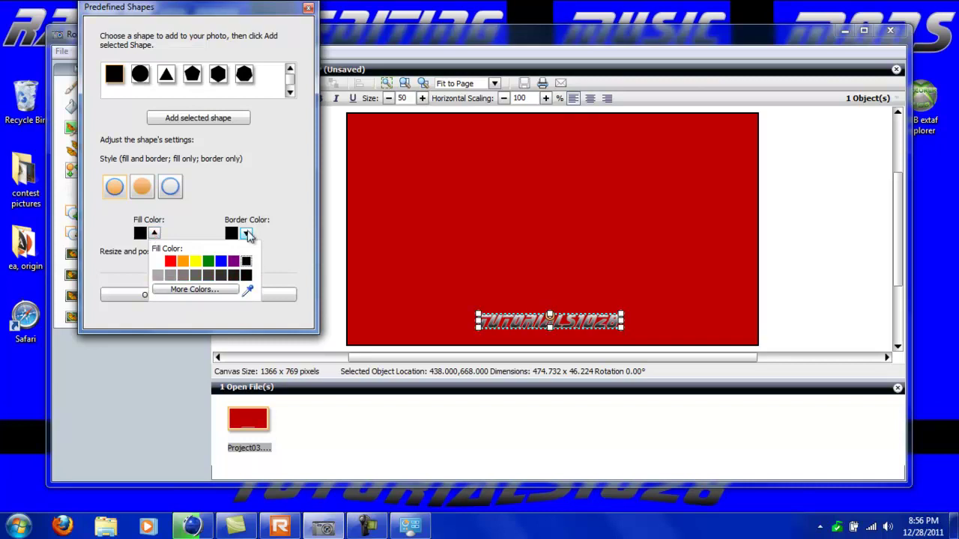
click(210, 121)
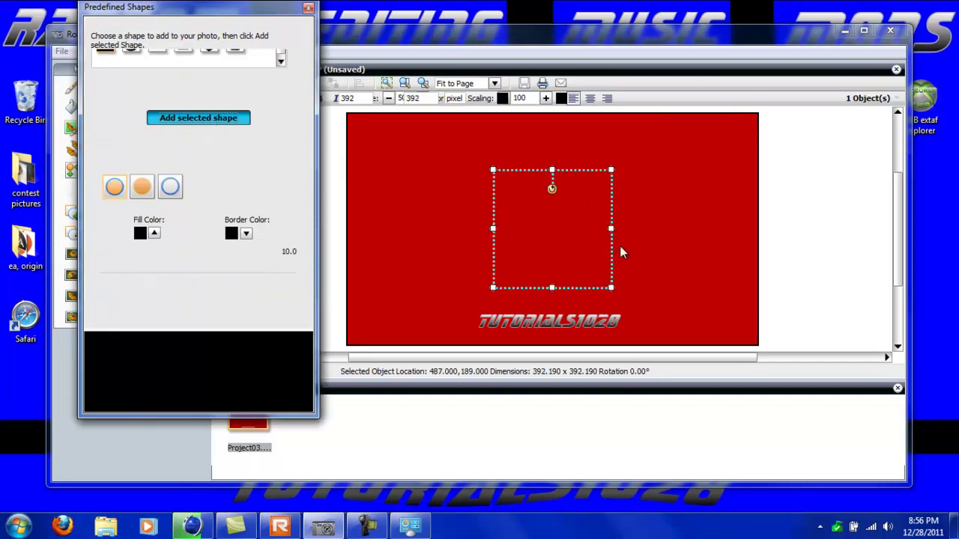
Reshape the black square into a horizontal bar about 1463 by 46 pixels, spanning the full canvas width.
drag(553, 170, 552, 276)
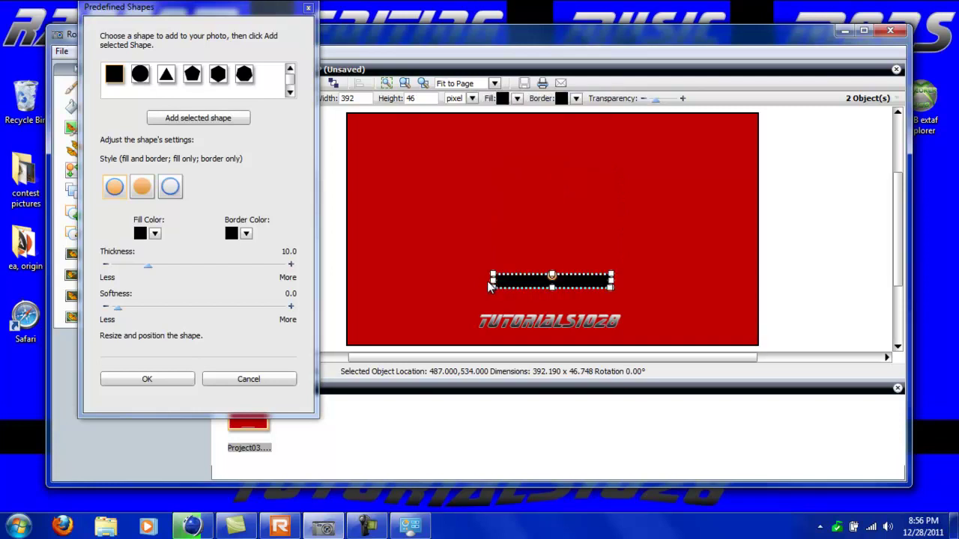
drag(492, 283, 340, 282)
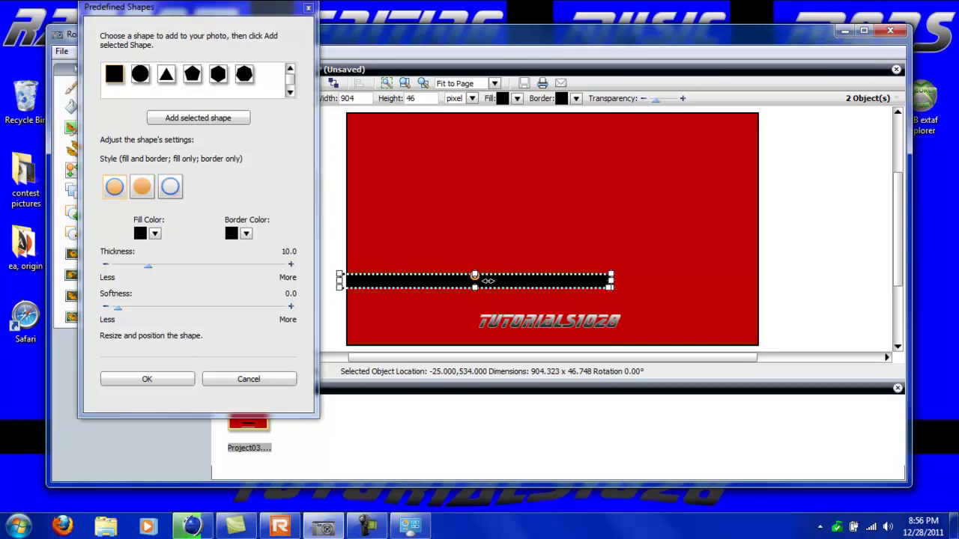
drag(612, 281, 779, 281)
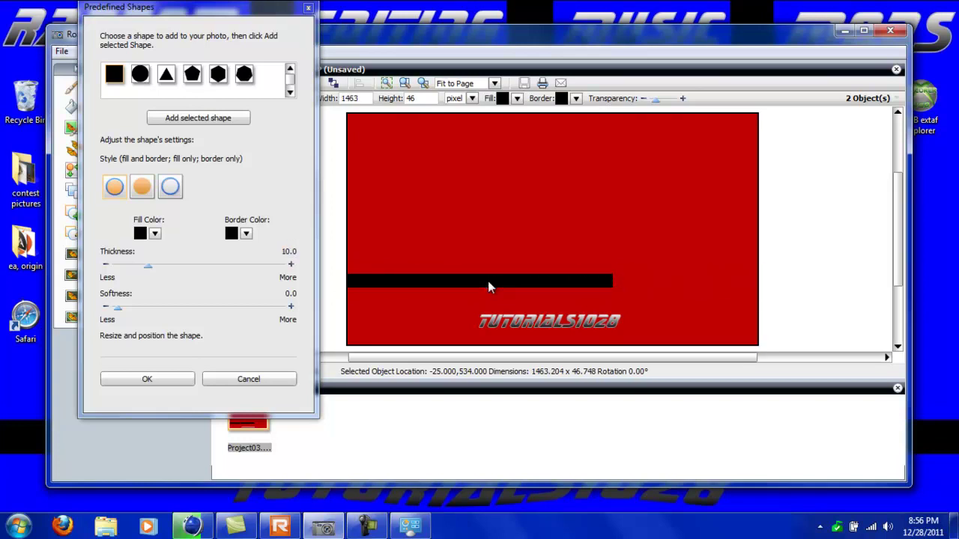
Move the horizontal black bar down to just above the "tutorials1028" text, about 614 pixels from the canvas top.
click(488, 282)
drag(489, 283, 489, 304)
key(Down)
key(Down)
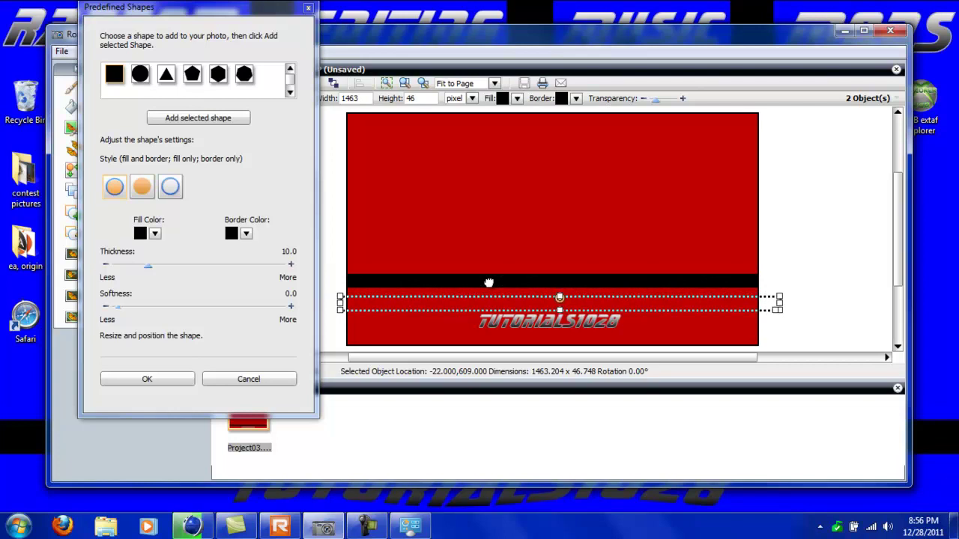
key(Down)
key(Down)
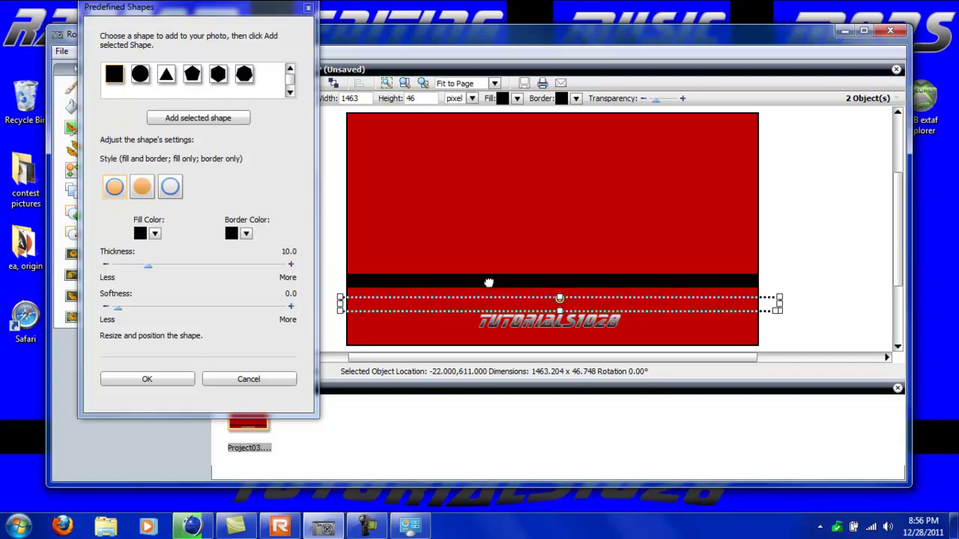
drag(488, 282, 489, 283)
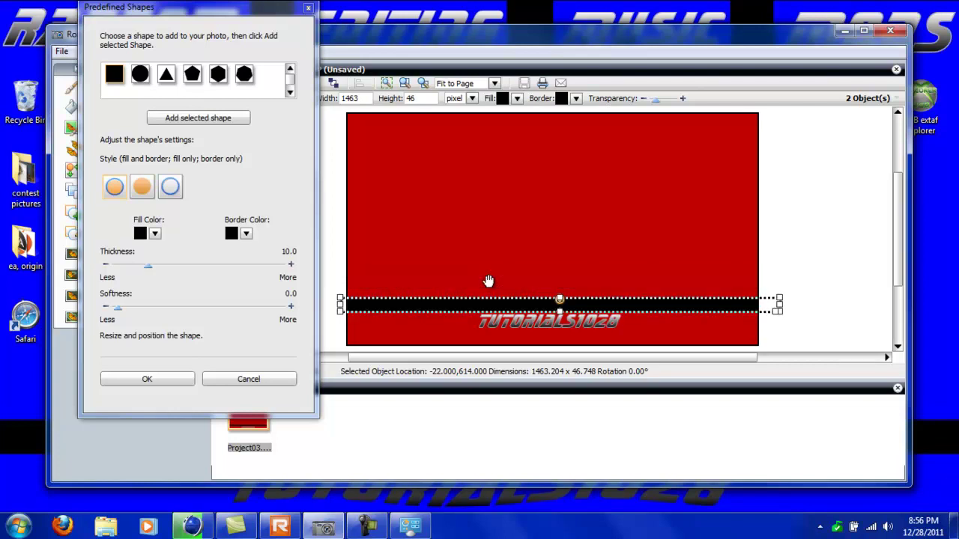
click(488, 288)
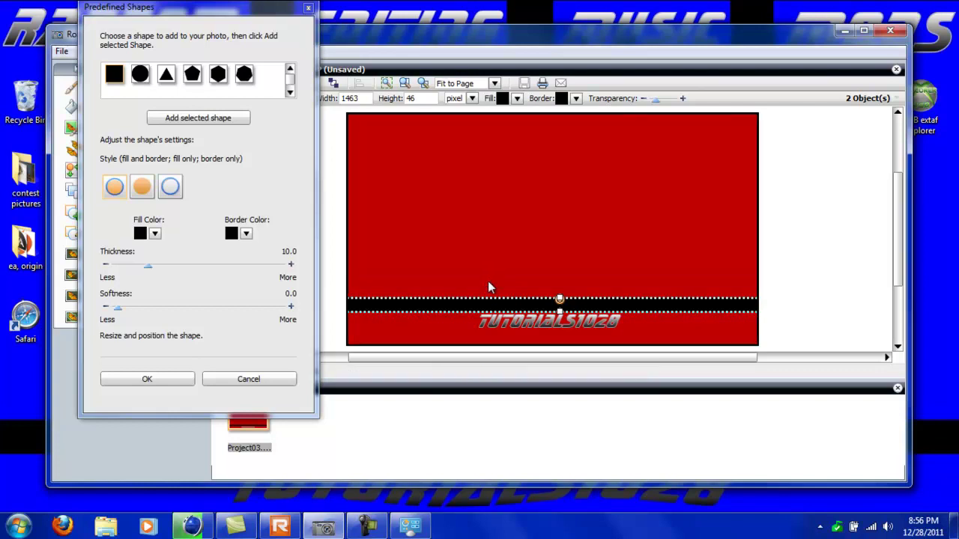
click(488, 287)
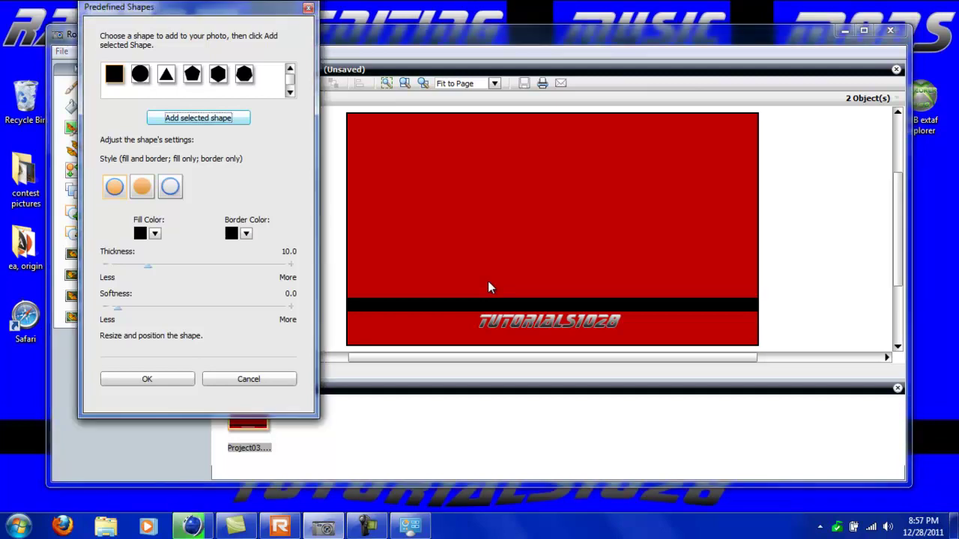
Add another black square and reshape it into a vertical bar about 46 by 691 pixels, placed as the first column divider above the horizontal bar.
key(Return)
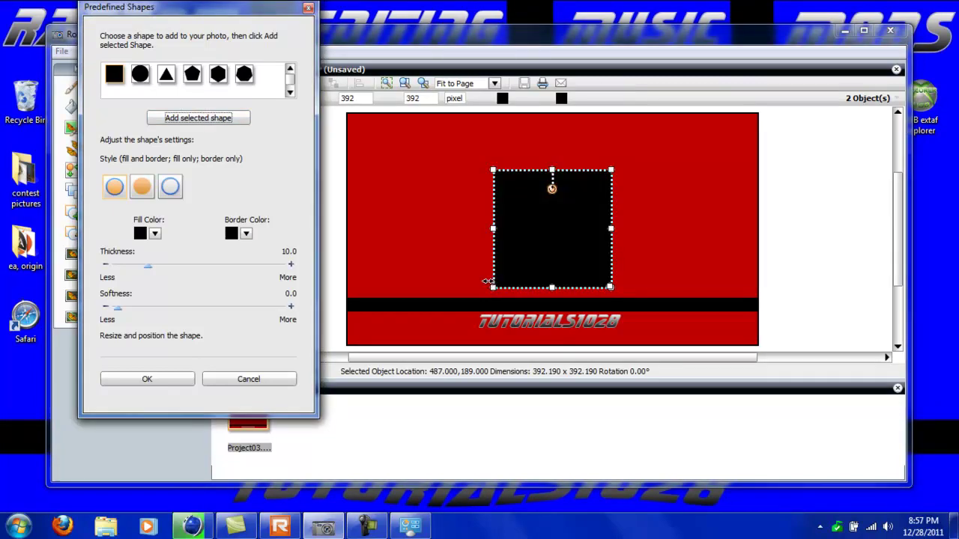
drag(612, 229, 508, 228)
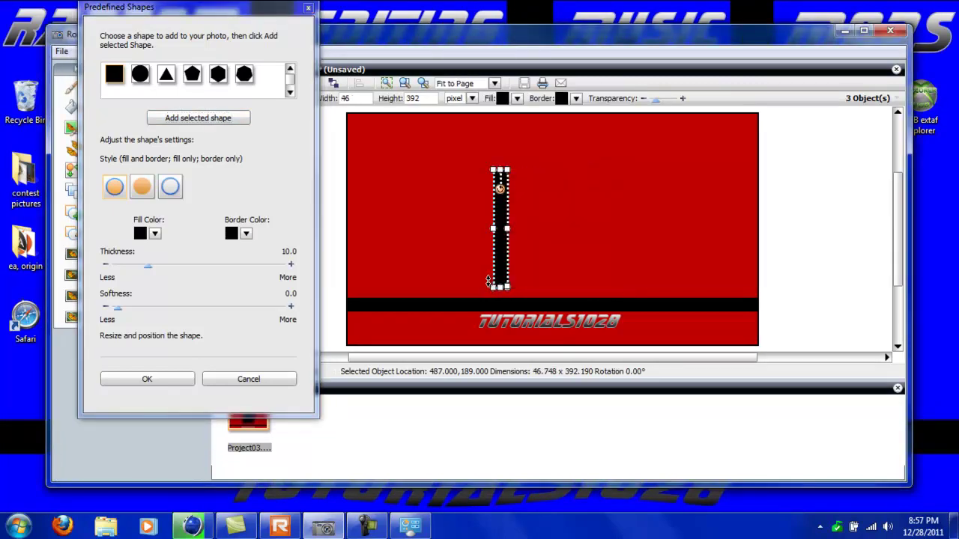
drag(500, 287, 500, 302)
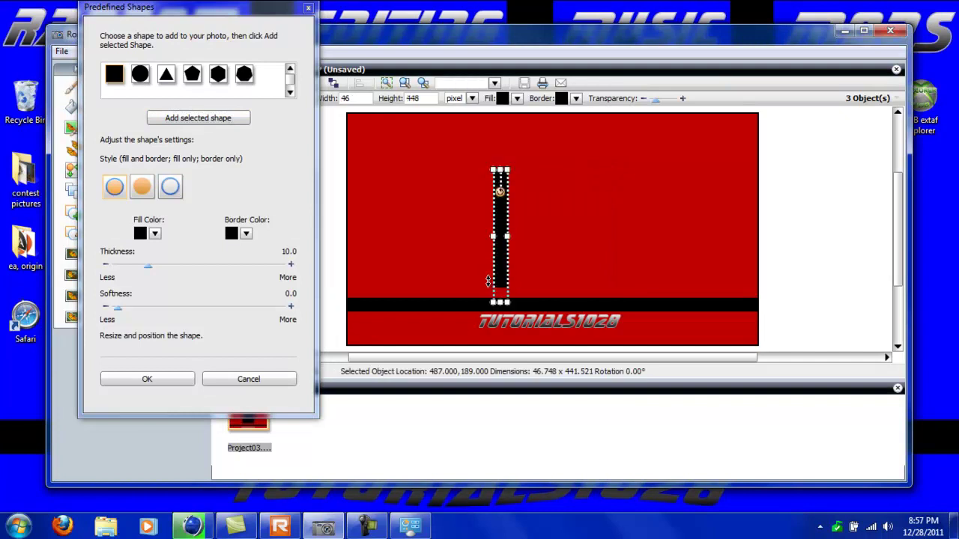
drag(500, 170, 500, 91)
mouse_move(488, 287)
mouse_down()
mouse_move(490, 278)
mouse_move(436, 288)
mouse_move(488, 281)
mouse_up()
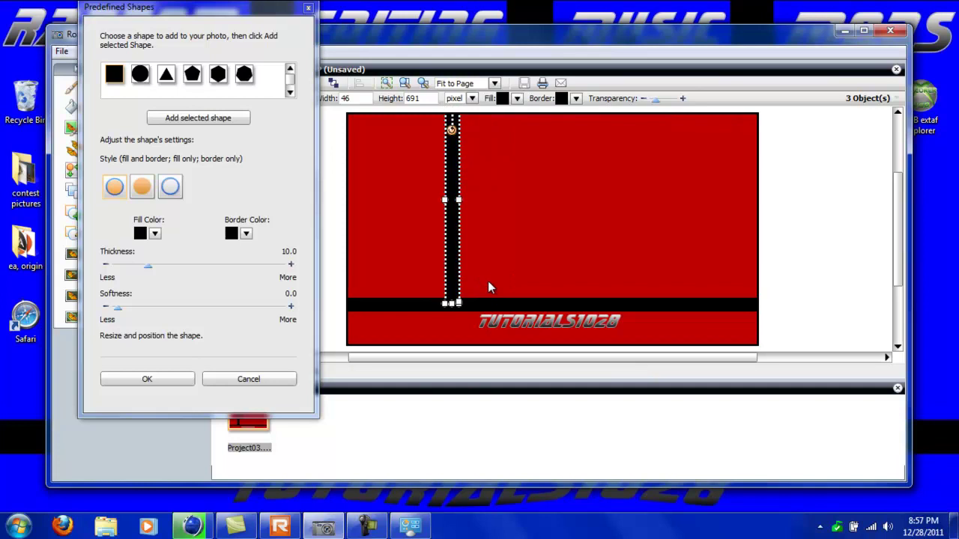
click(489, 287)
Add another black square and reshape it into a second vertical divider about 633 pixels high, as narrow as the first, near the canvas centre.
click(198, 118)
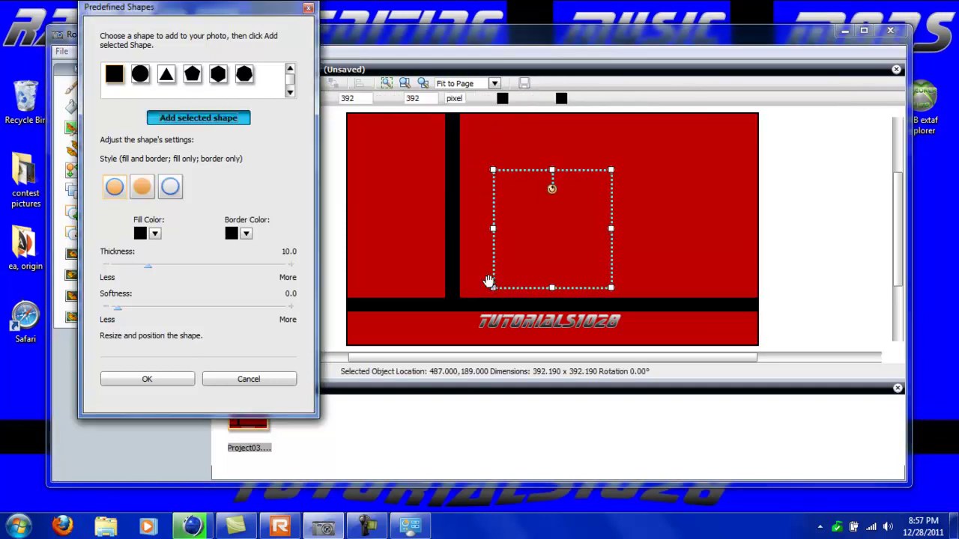
drag(552, 170, 552, 126)
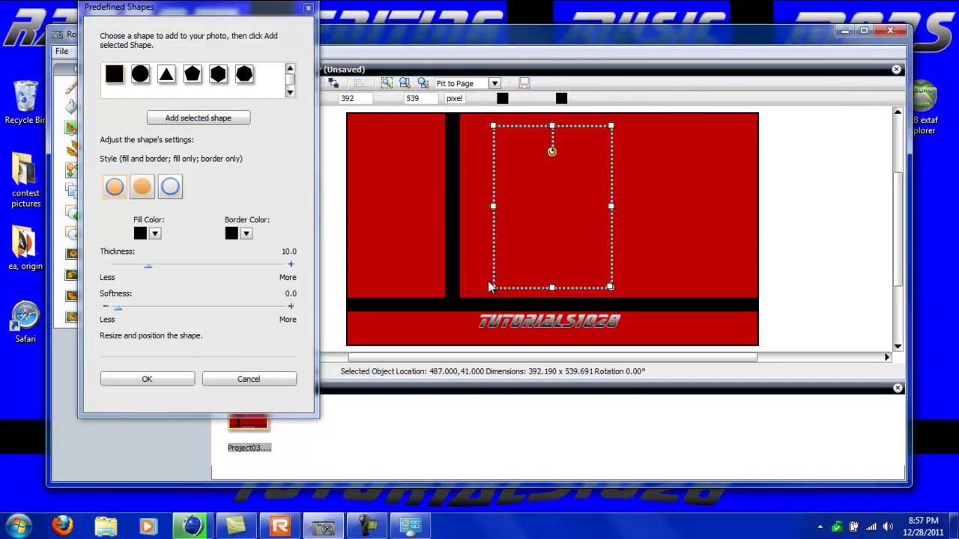
drag(489, 287, 489, 281)
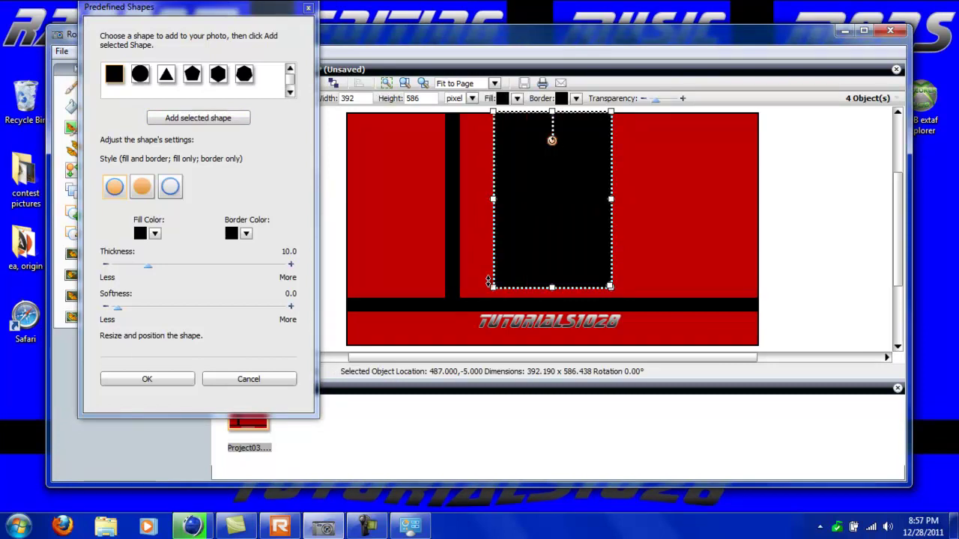
drag(552, 287, 552, 302)
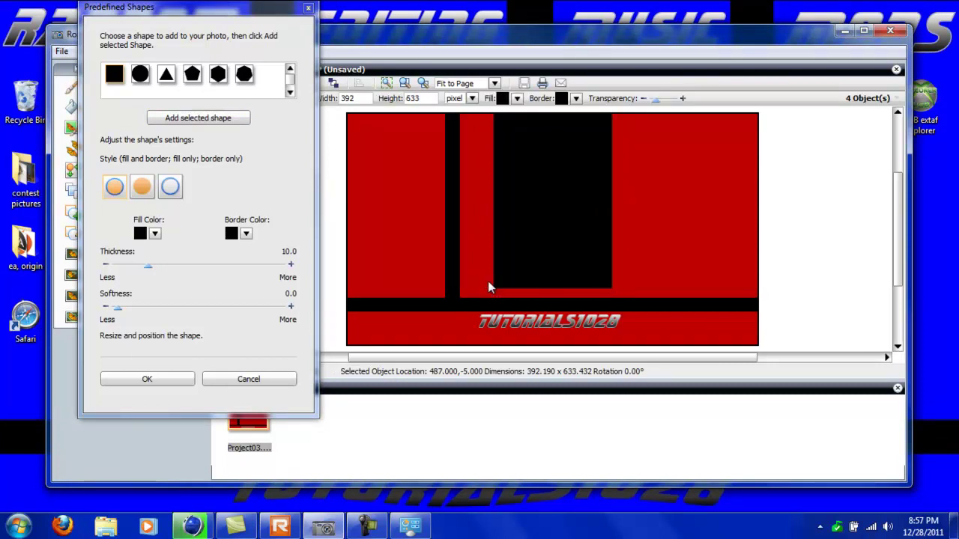
drag(489, 287, 487, 281)
drag(611, 207, 507, 208)
drag(488, 281, 495, 285)
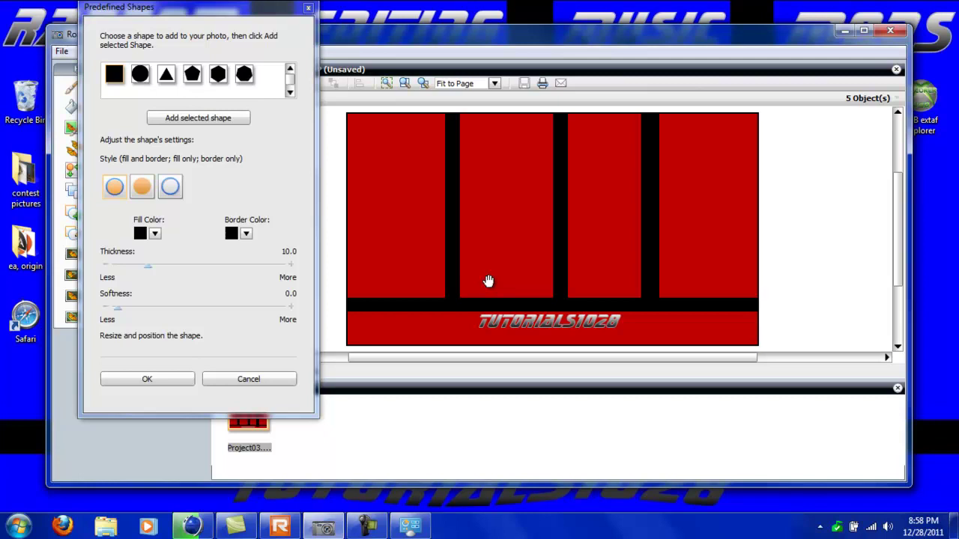
Narrow the rightmost vertical divider to about 46 pixels, shift it slightly towards the canvas's right edge and accept the shapes.
click(650, 206)
mouse_move(658, 206)
mouse_down()
mouse_move(648, 225)
mouse_move(657, 227)
mouse_up()
drag(488, 282, 488, 285)
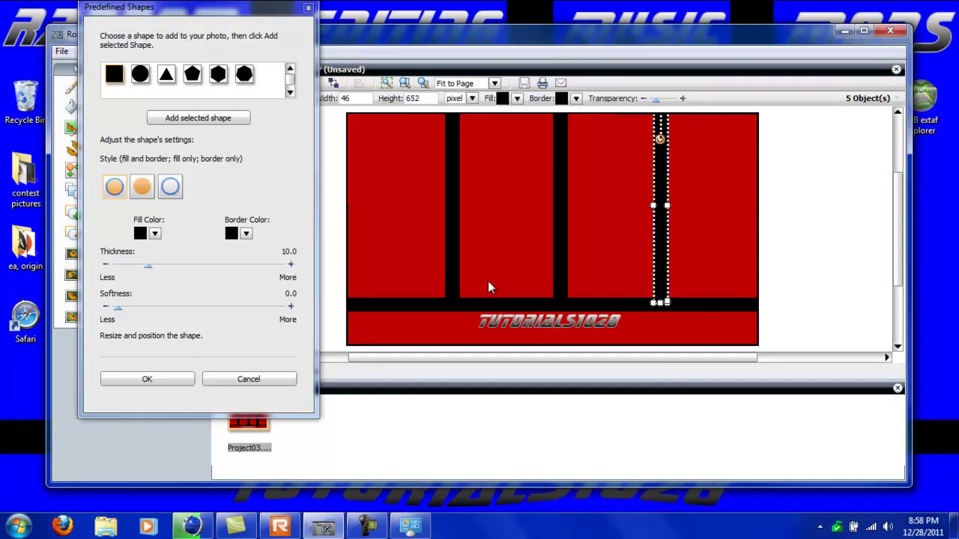
click(488, 282)
key(Return)
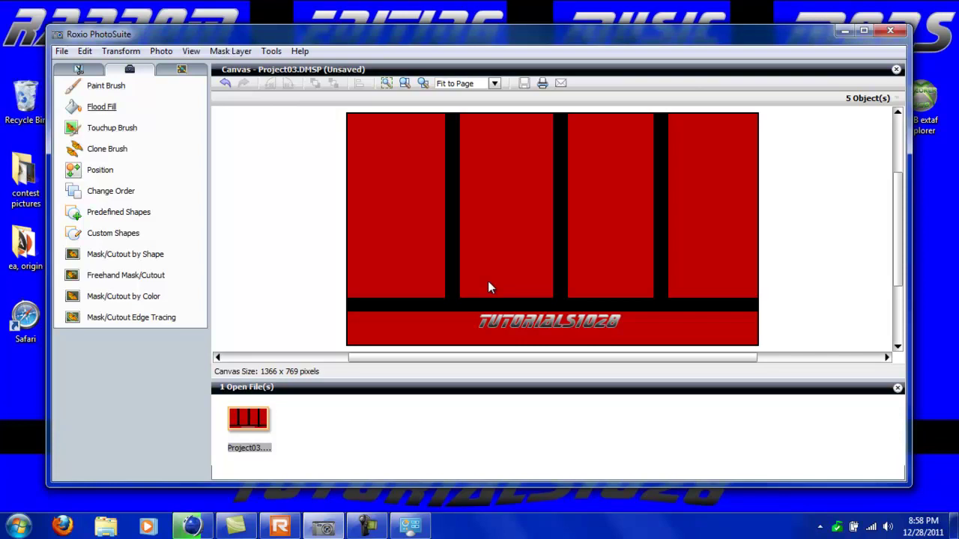
Add a new text object reading "random" to the canvas.
click(182, 68)
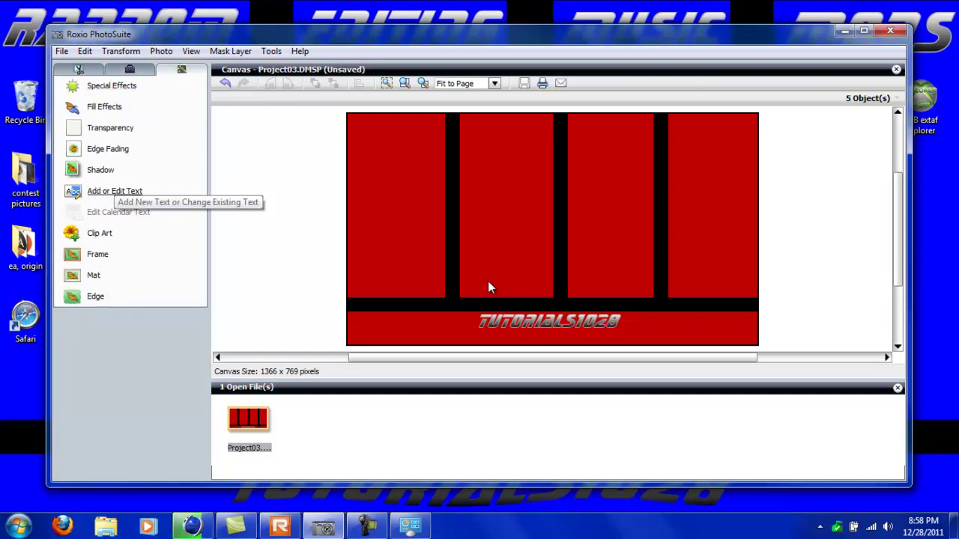
click(115, 191)
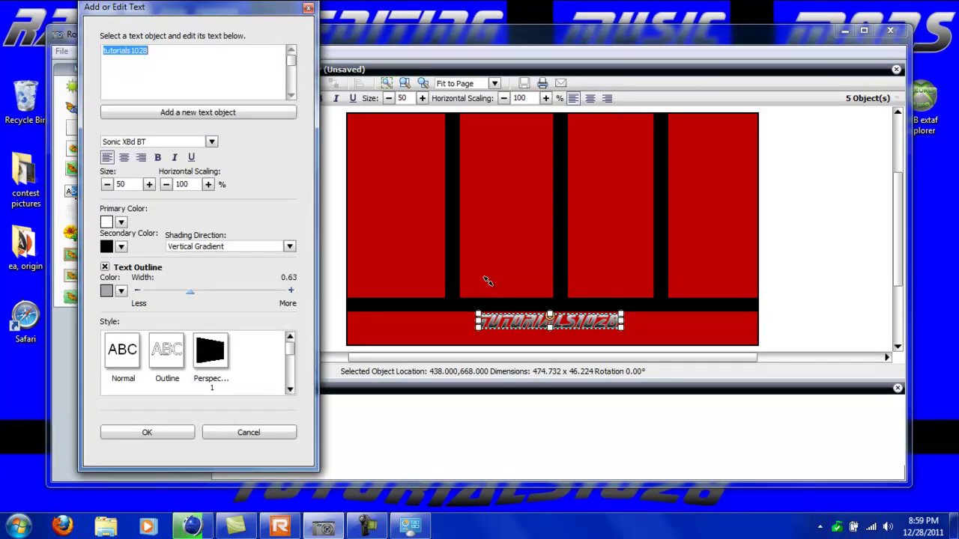
click(489, 285)
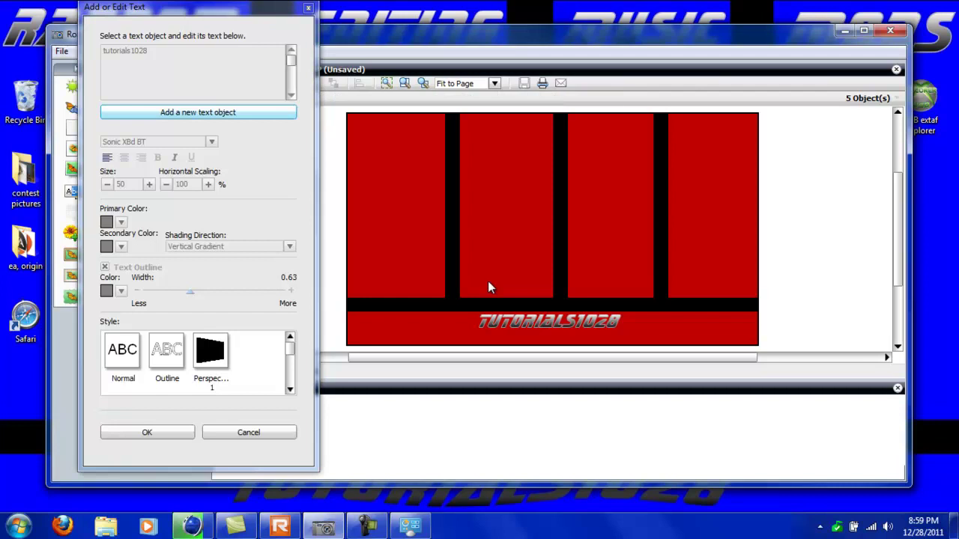
click(198, 113)
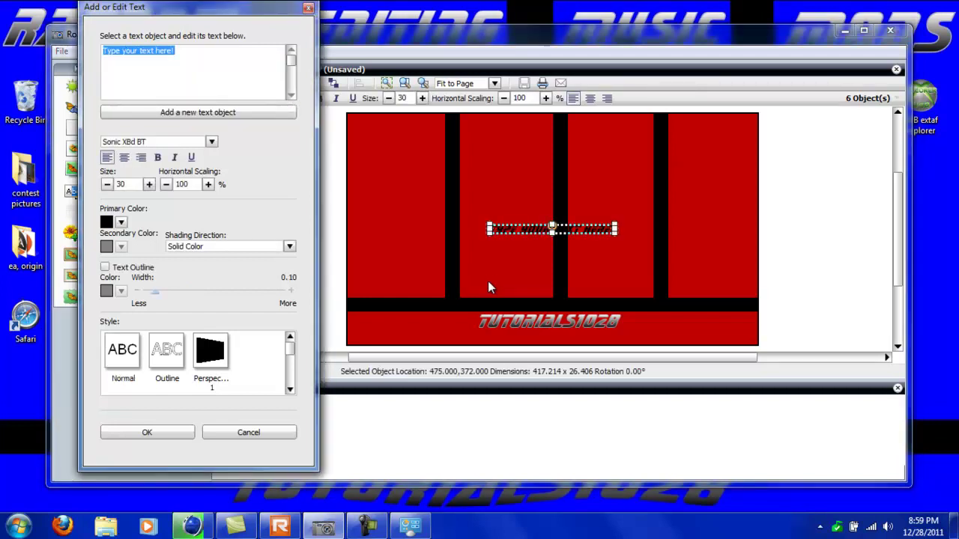
key(BackSpace)
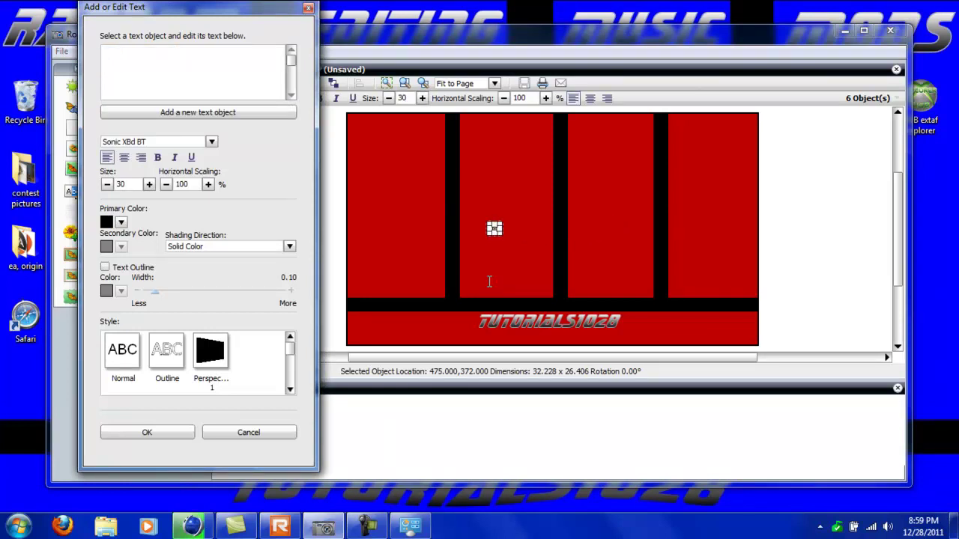
text(random)
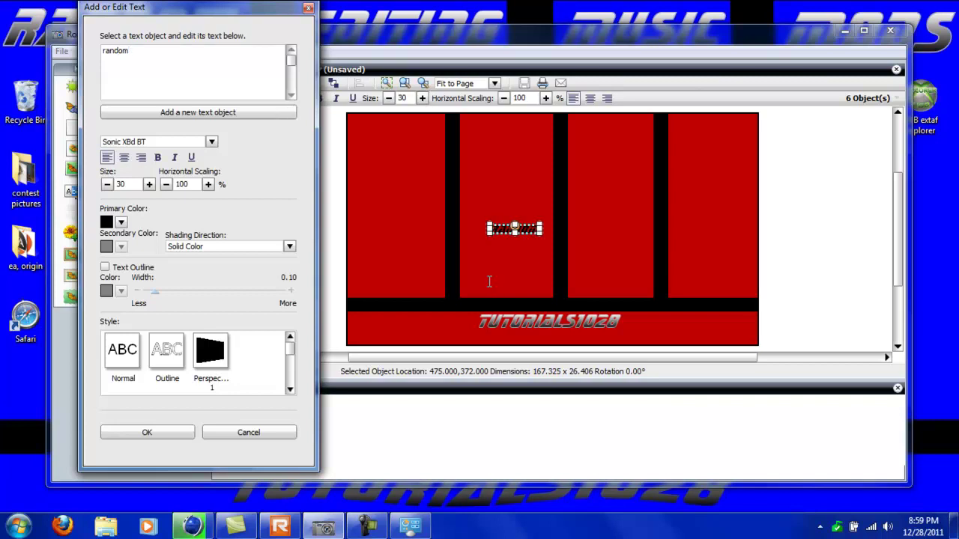
Set the "random" text's size to 50 and move it to the top of the first column, at about 28, 8 pixels.
key(BackSpace)
key(BackSpace)
text(5)
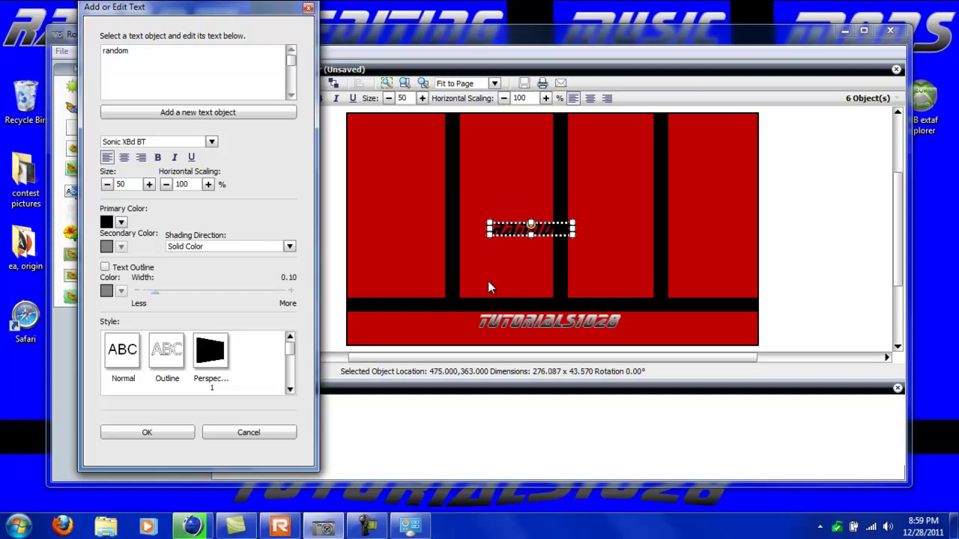
drag(489, 282, 489, 283)
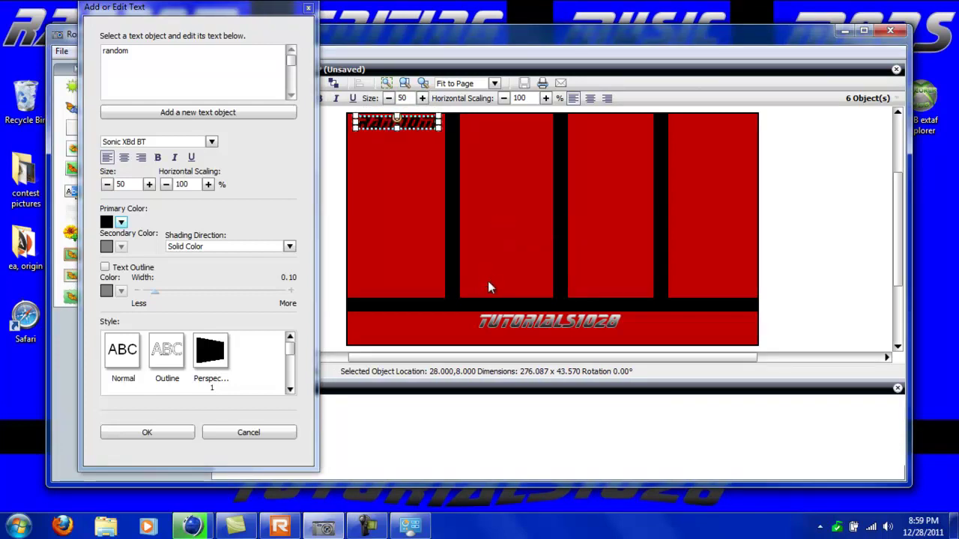
Give the "random" text a vertical gradient with white as the primary and black as the secondary color.
click(121, 222)
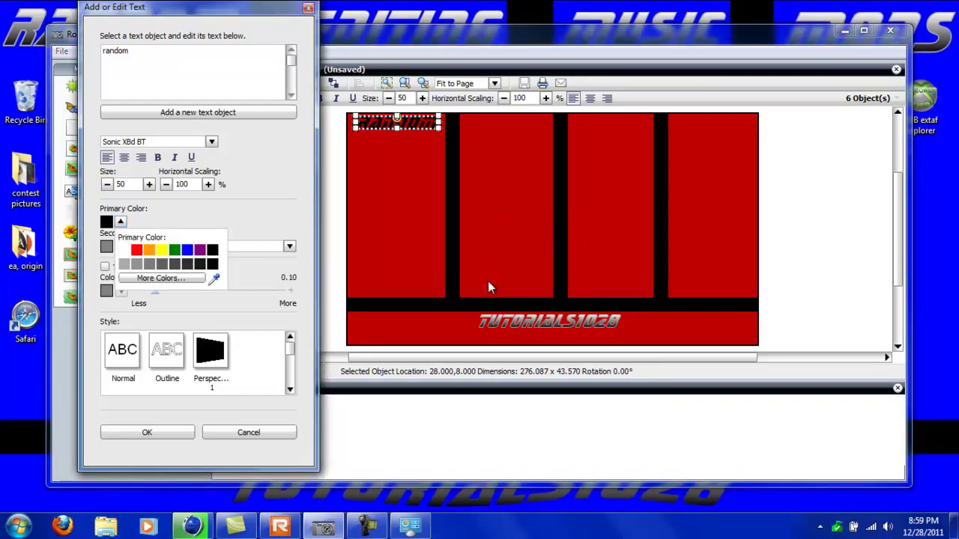
click(124, 250)
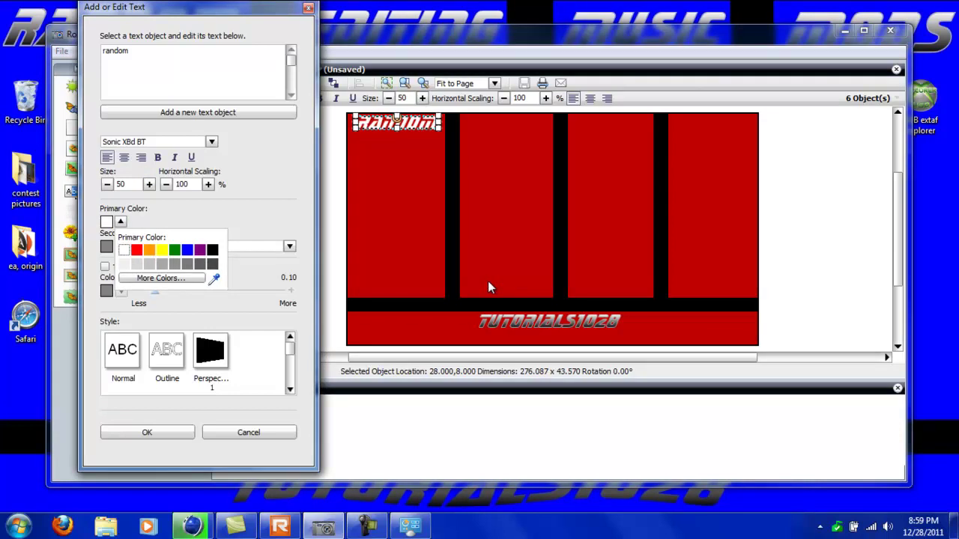
key(Return)
click(290, 247)
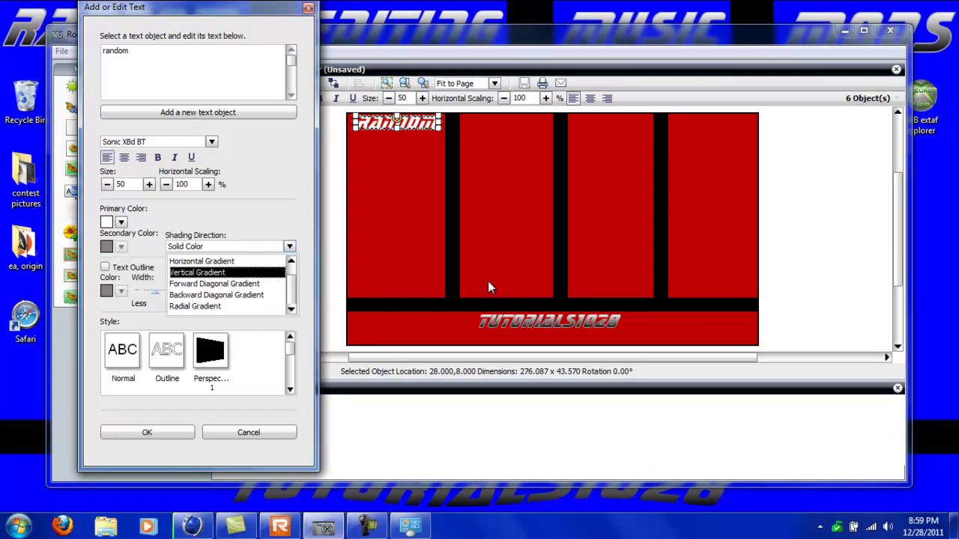
key(Return)
key(alt+Down)
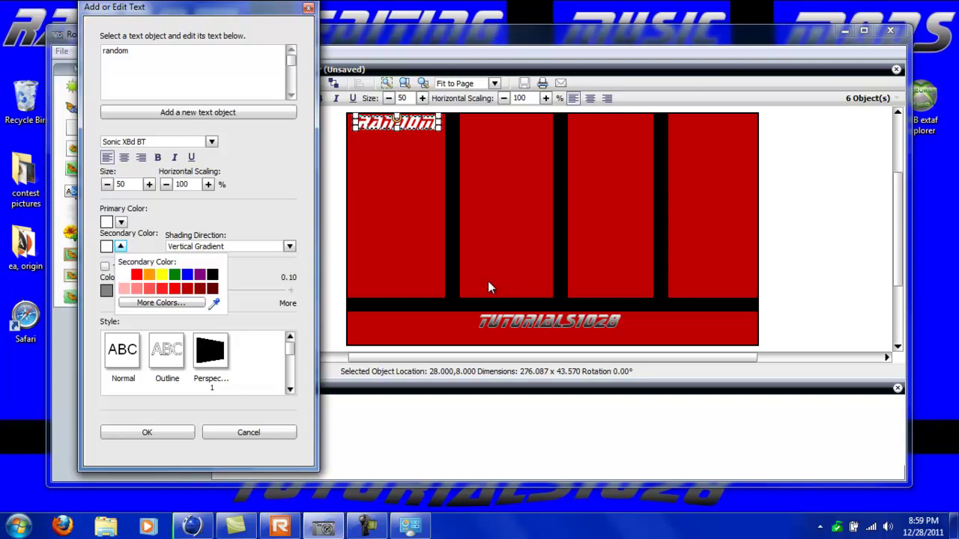
click(213, 275)
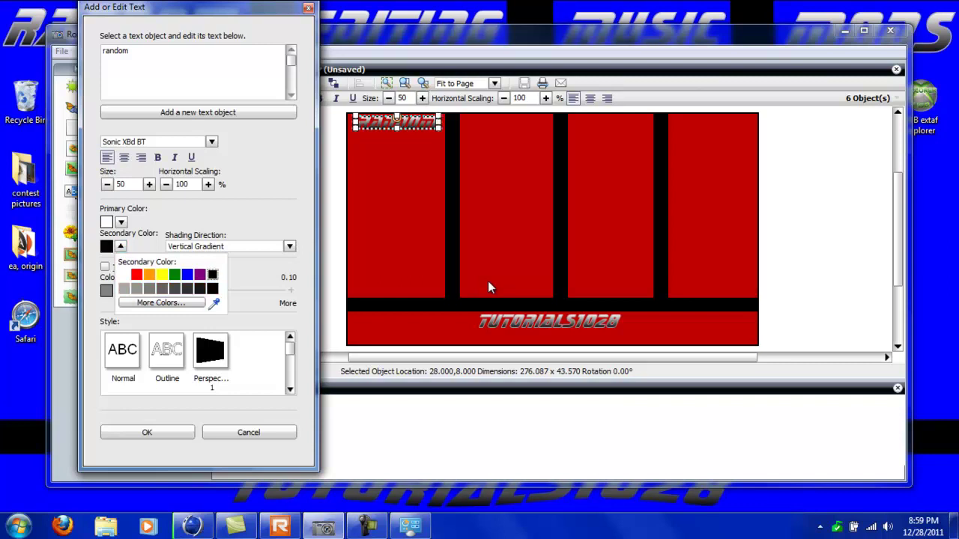
Turn on a light grey outline for the "random" text, set its width to 0.45 and deselect the text.
click(105, 267)
key(Tab)
key(alt+Down)
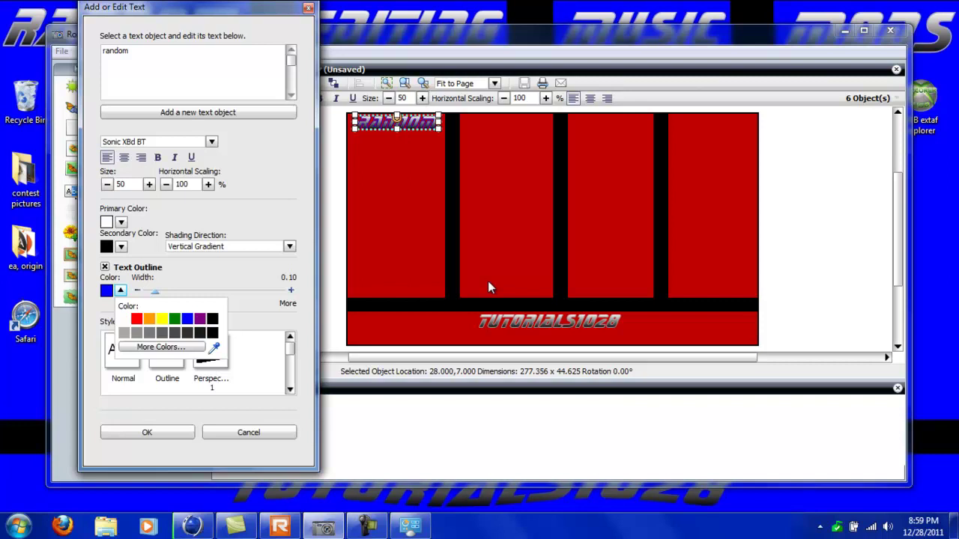
click(125, 332)
drag(155, 292, 168, 291)
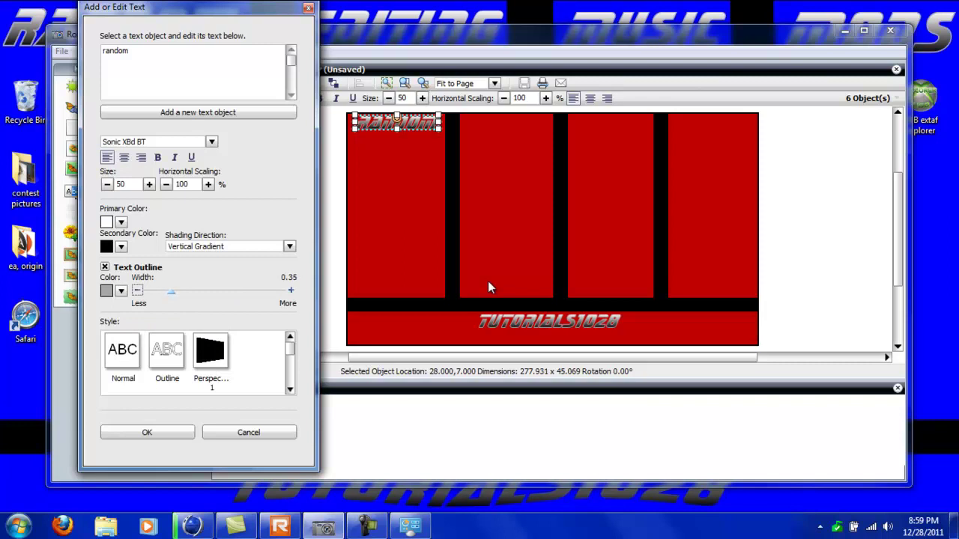
key(Right)
key(Right)
click(489, 288)
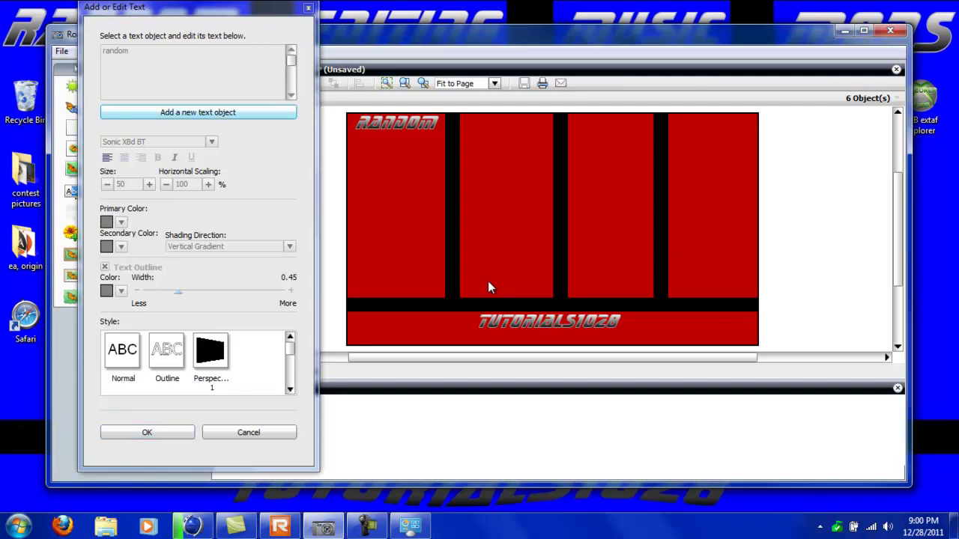
Add another text object reading "editing" and set its size to 50.
key(Return)
key(BackSpace)
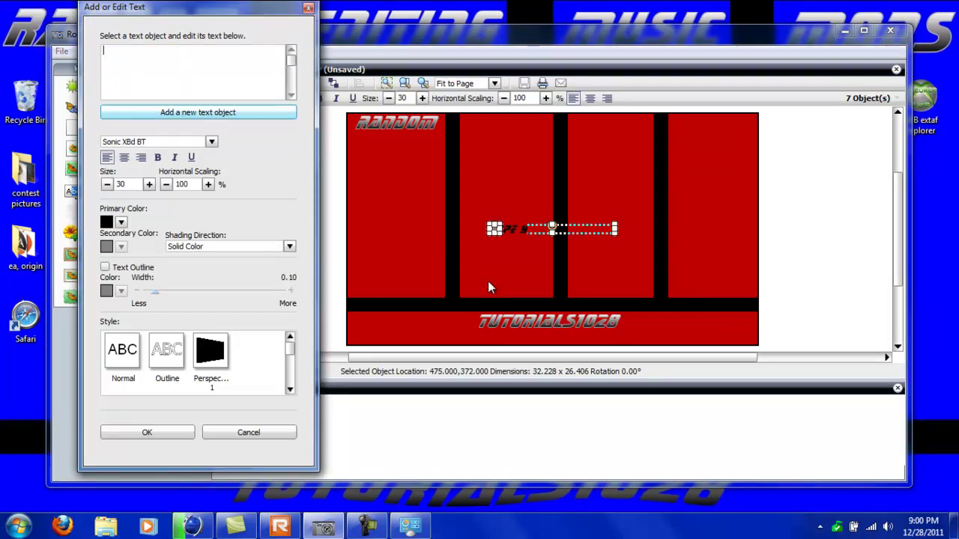
text(editing)
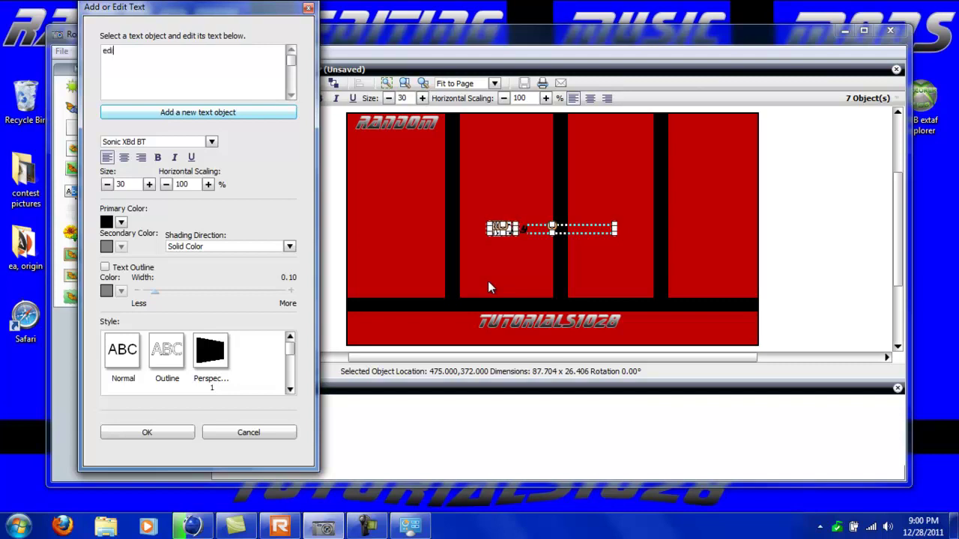
key(BackSpace)
key(BackSpace)
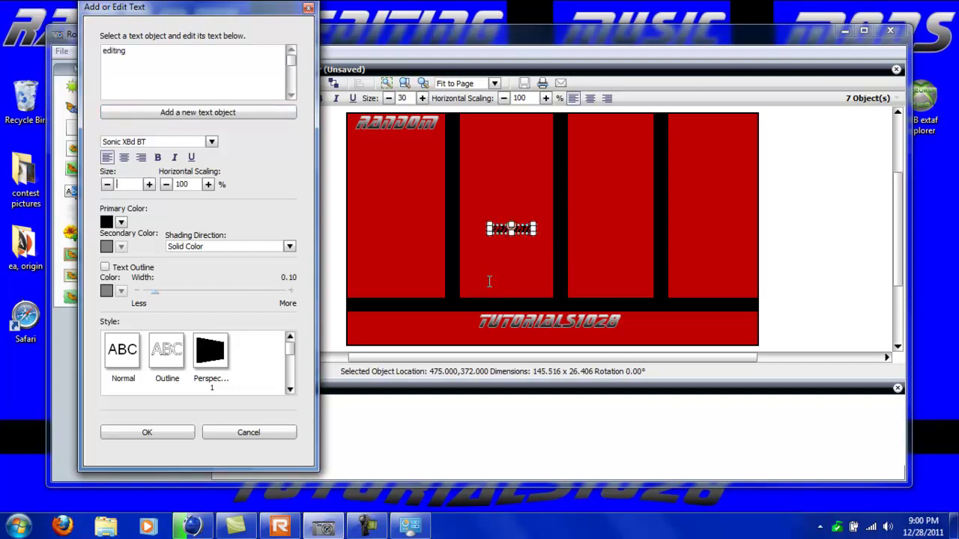
text(50)
key(Tab)
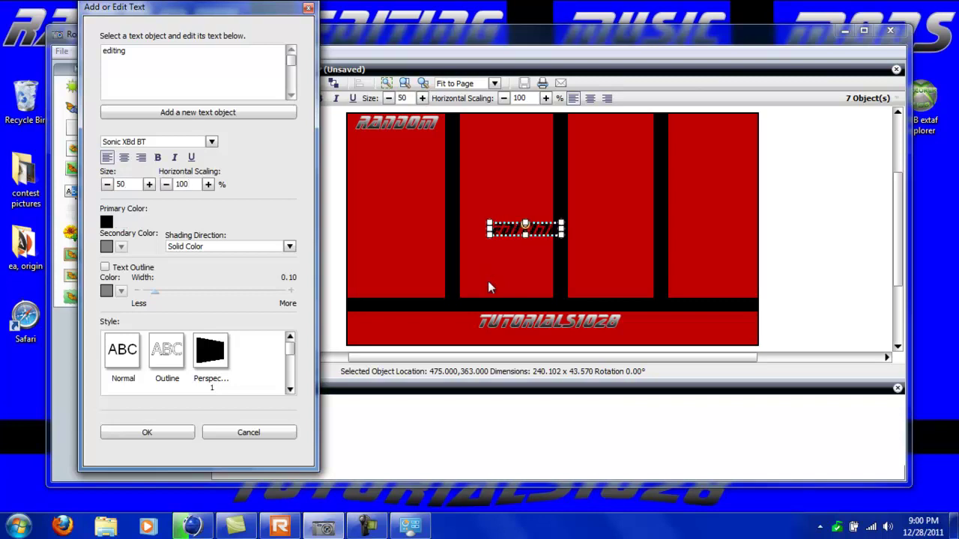
Fill the "editing" text with a vertical gradient from a white primary to a black secondary color.
click(121, 223)
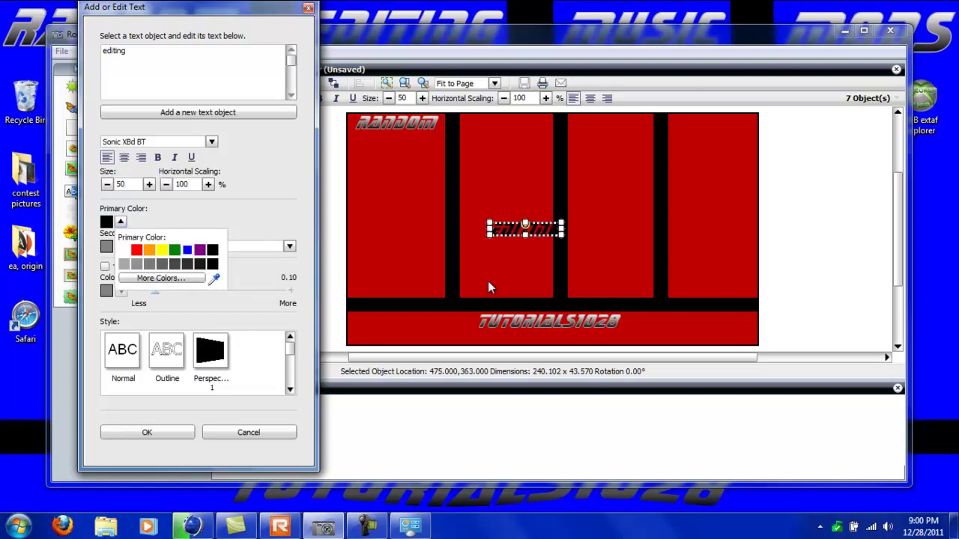
click(125, 250)
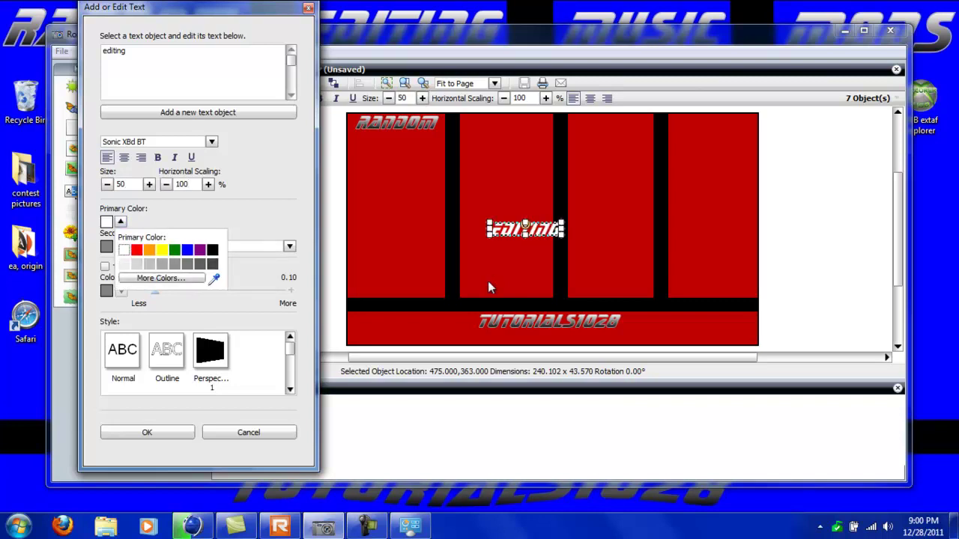
key(Return)
key(Tab)
key(alt+Down)
key(Down)
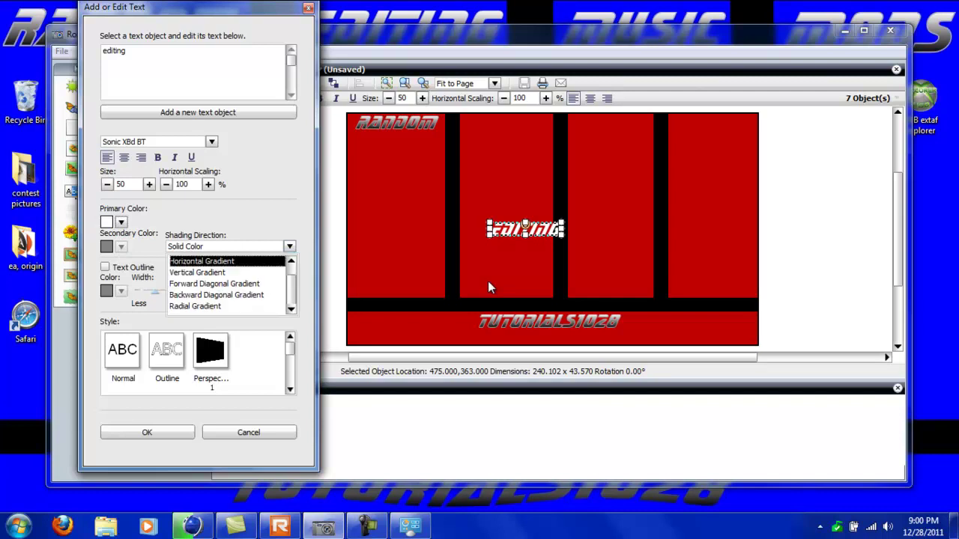
key(Down)
key(Return)
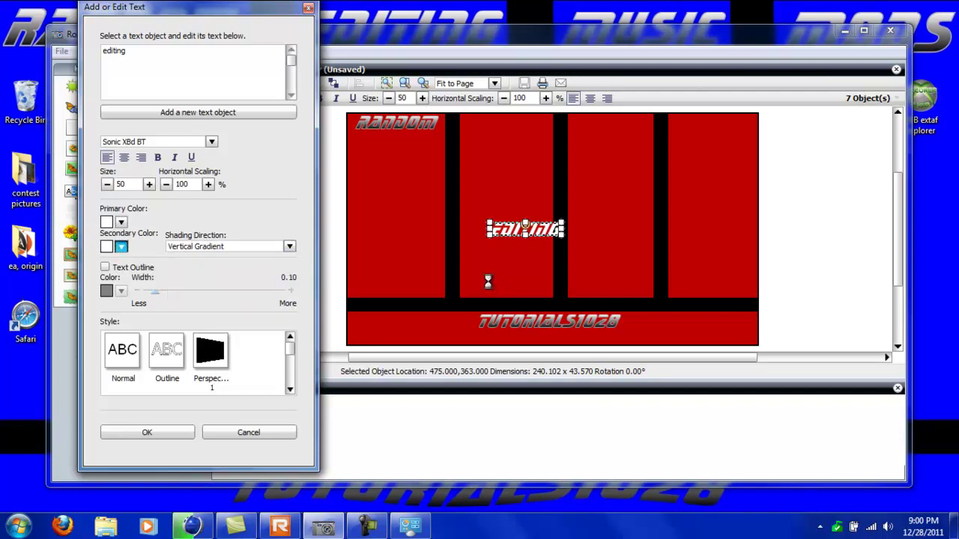
click(122, 246)
click(213, 275)
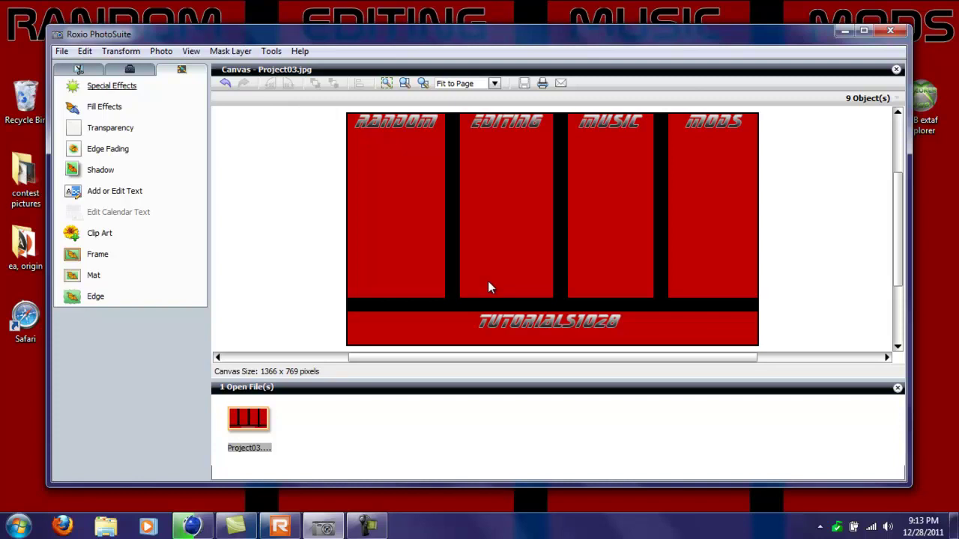
Start saving a copy of the finished design with its objects editable and enter "desktop bg" as the file name.
key(alt+f)
key(a)
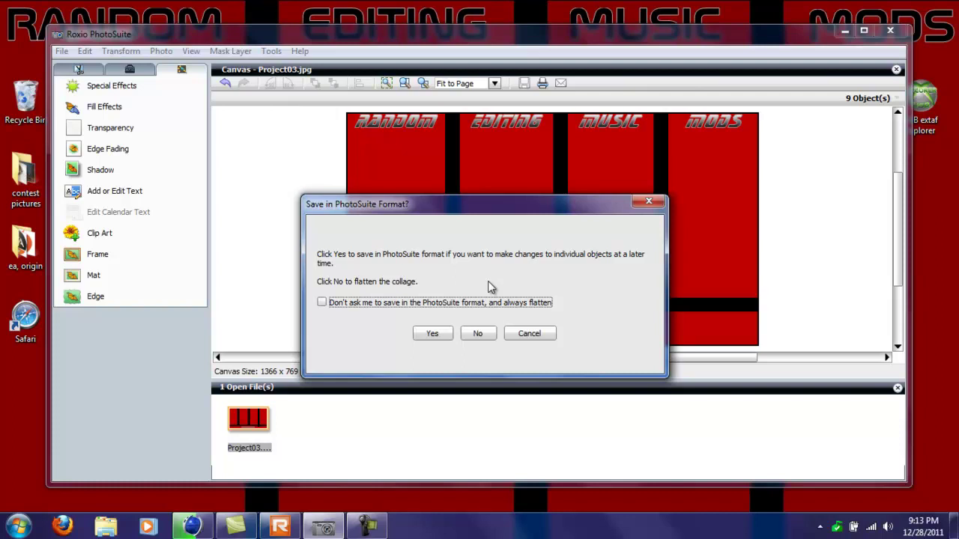
key(Return)
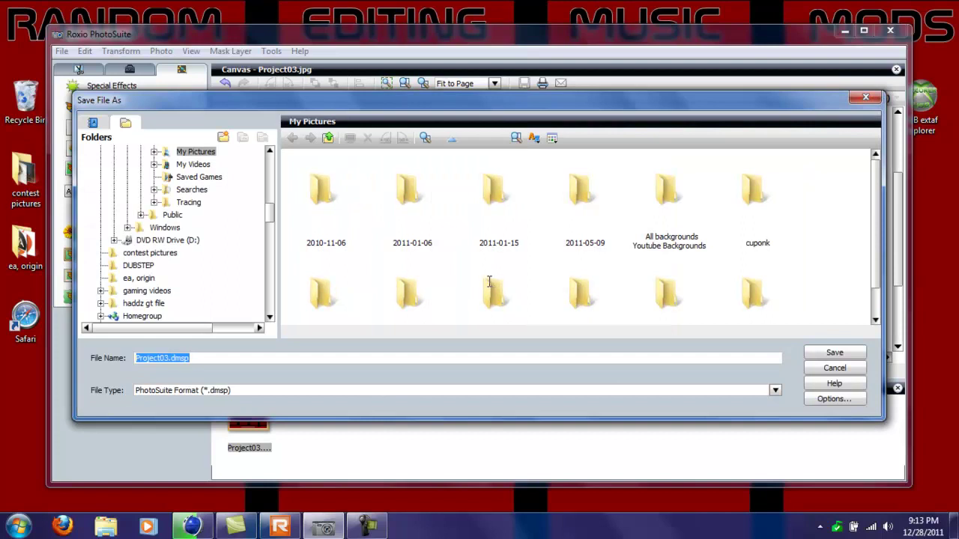
click(490, 282)
key(BackSpace)
key(BackSpace)
key(BackSpace)
key(BackSpace)
key(BackSpace)
key(BackSpace)
key(BackSpace)
key(BackSpace)
key(BackSpace)
key(BackSpace)
key(BackSpace)
key(BackSpace)
key(BackSpace)
key(BackSpace)
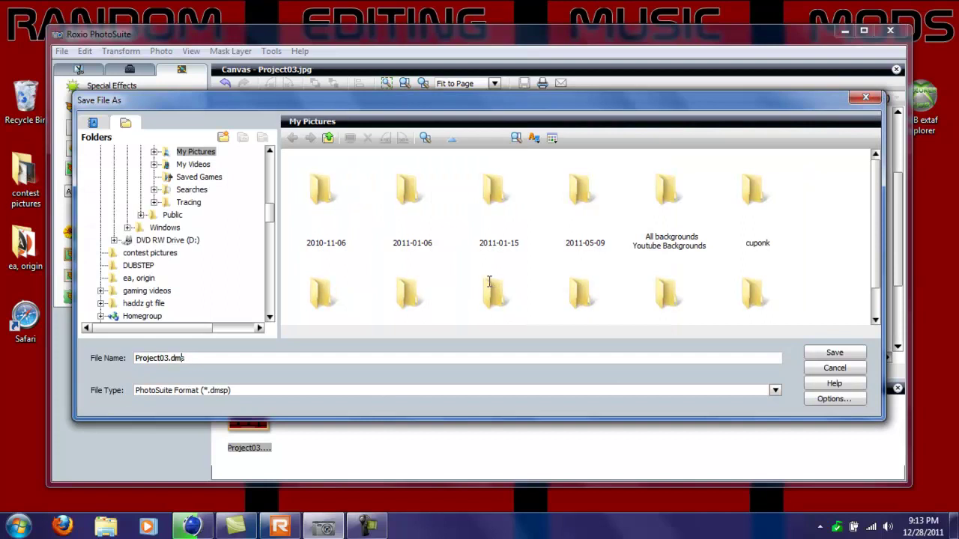
text(desktop bg)
Choose JPG as the file type and save the file in My Pictures.
click(775, 390)
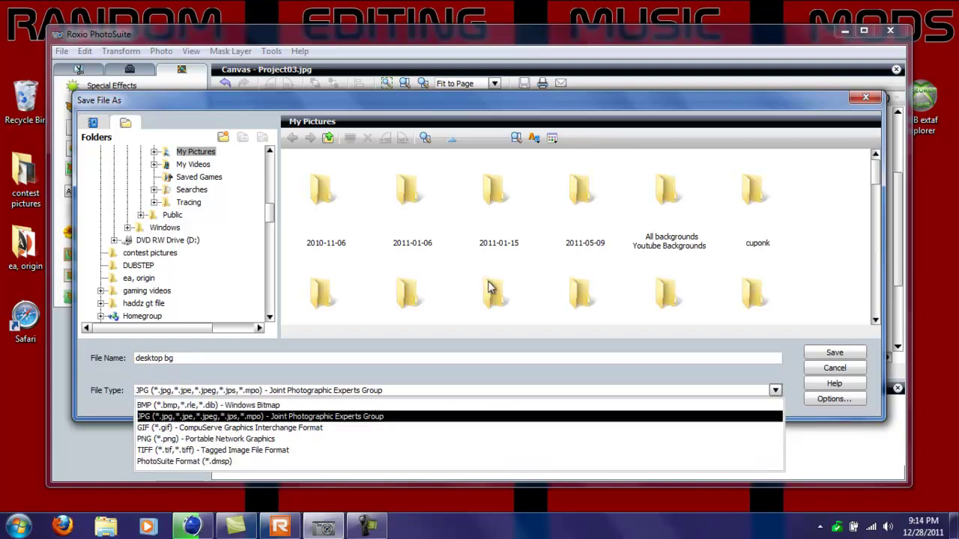
key(Return)
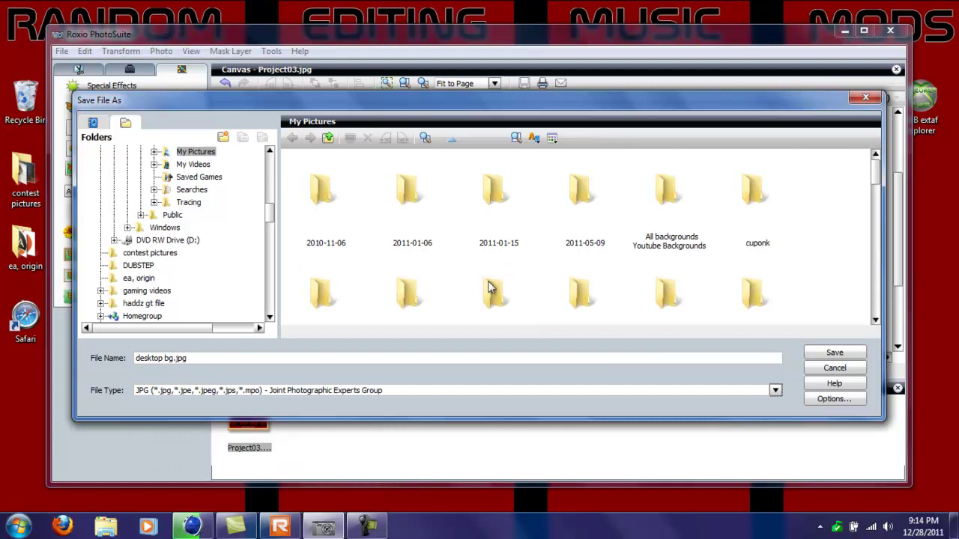
key(Return)
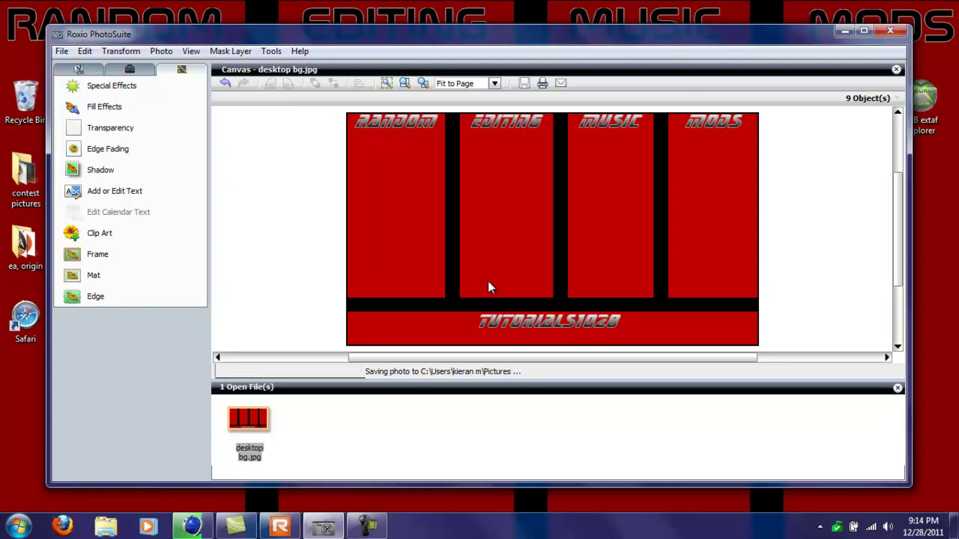
Save another copy of the design to the Desktop as "desktop bg.jpg", choosing JPG as the file type.
key(alt+f)
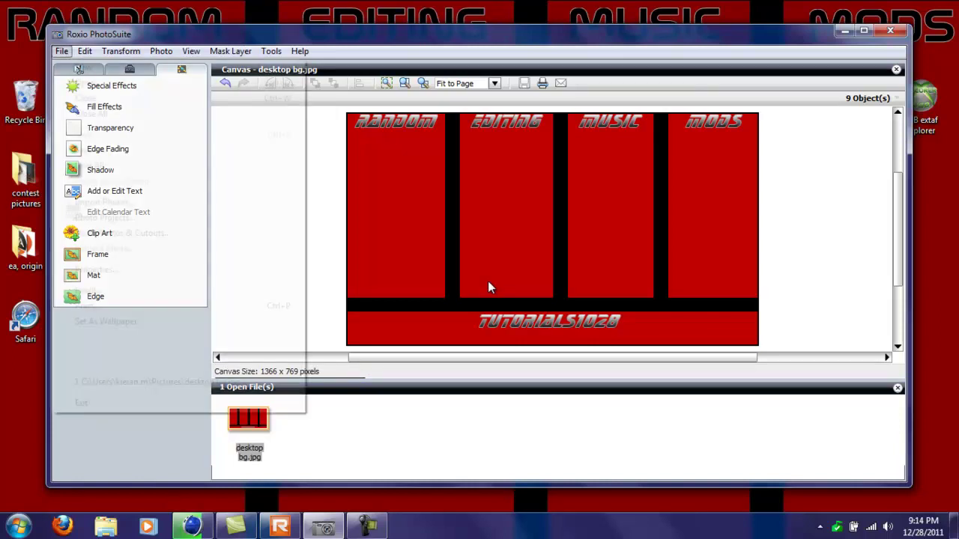
key(a)
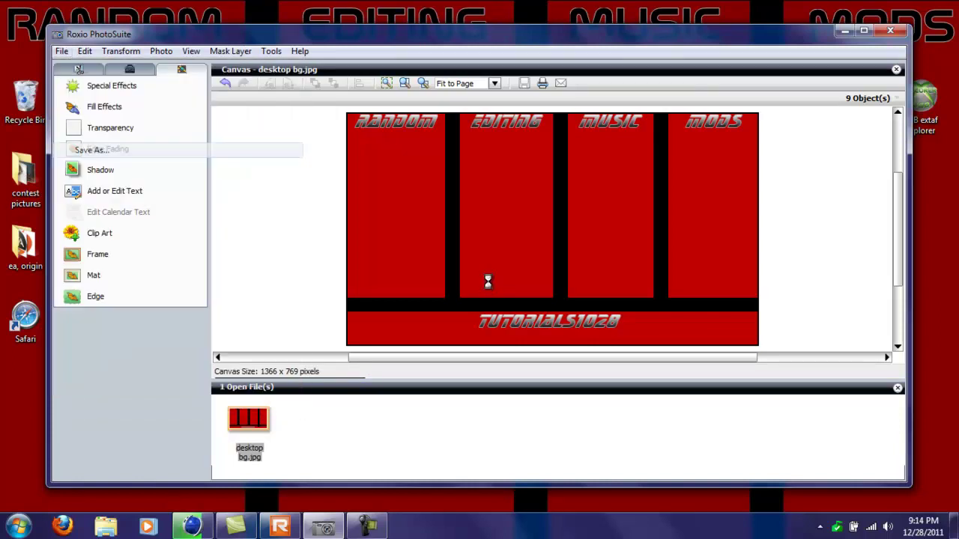
key(Tab)
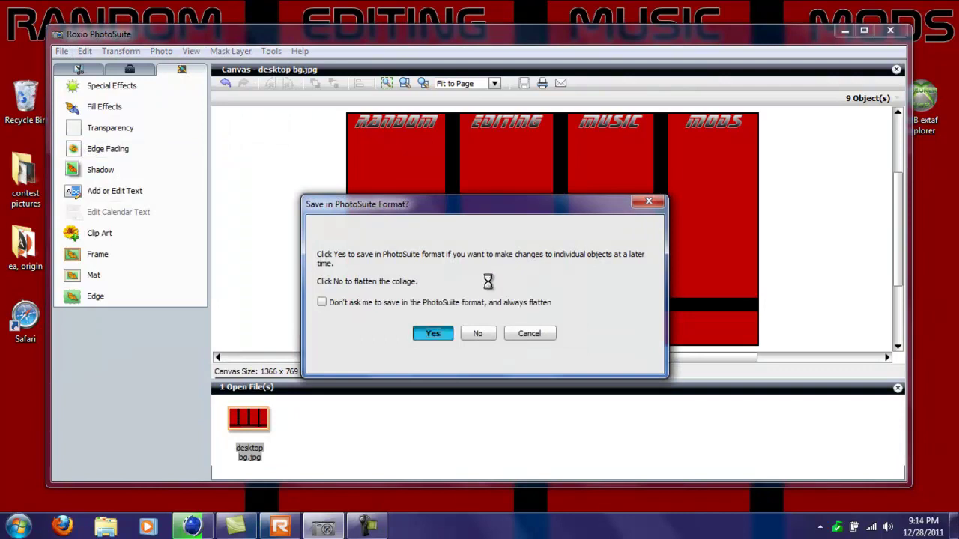
key(Return)
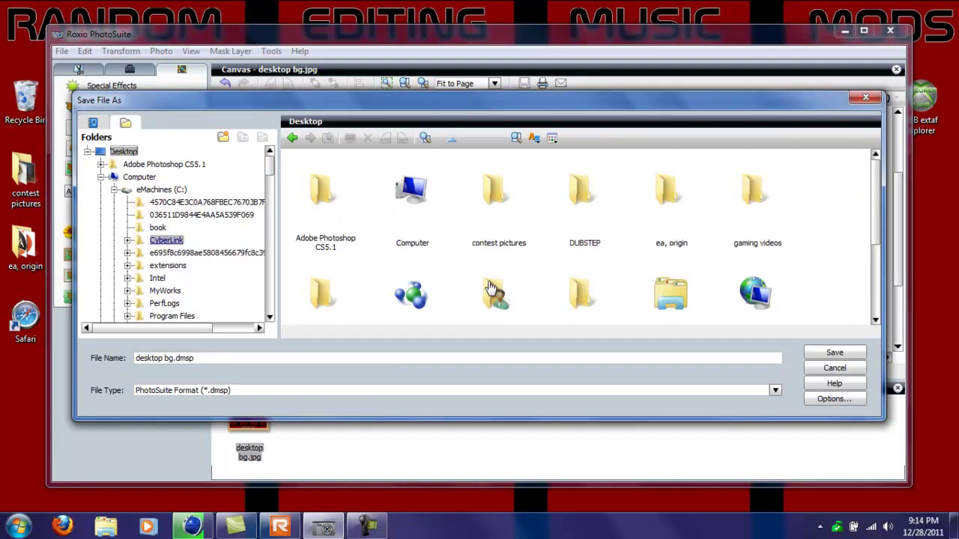
click(776, 390)
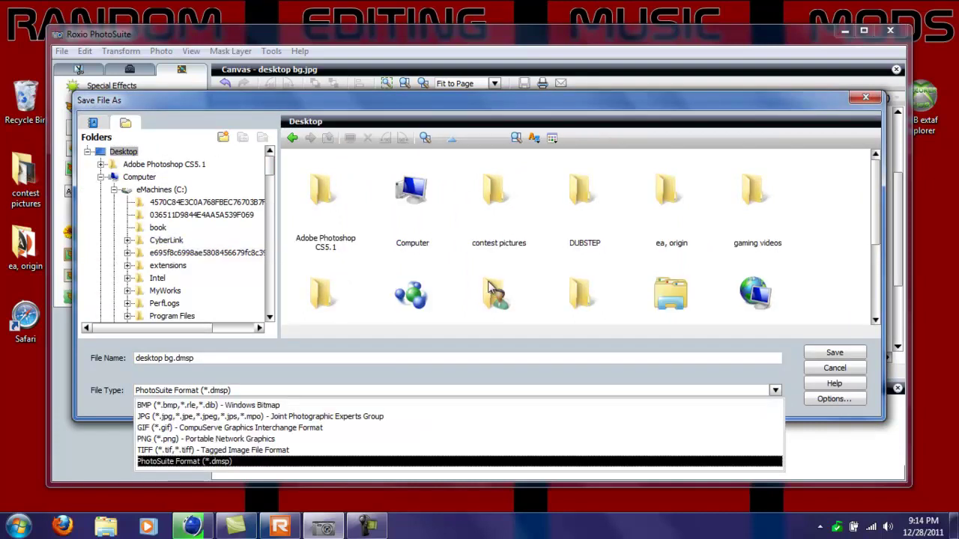
click(375, 417)
key(Return)
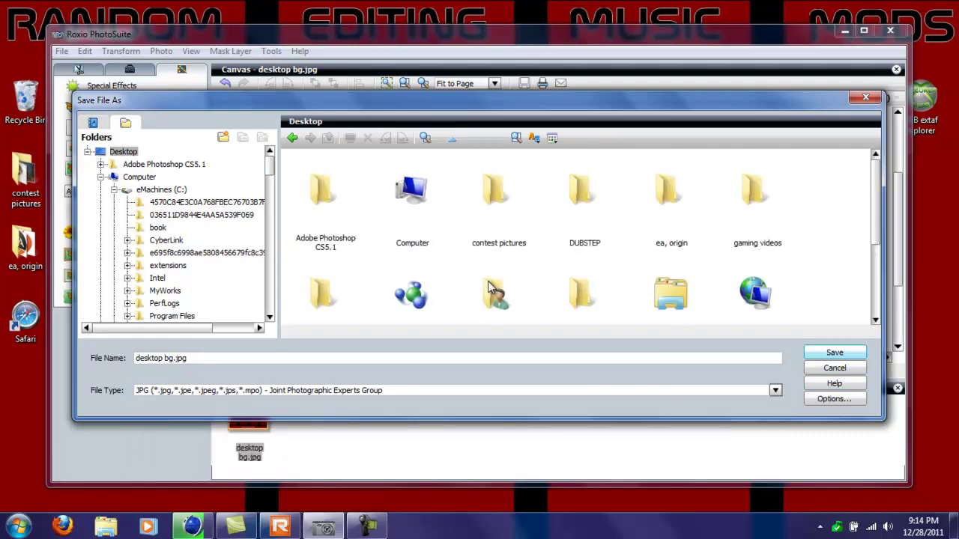
key(Return)
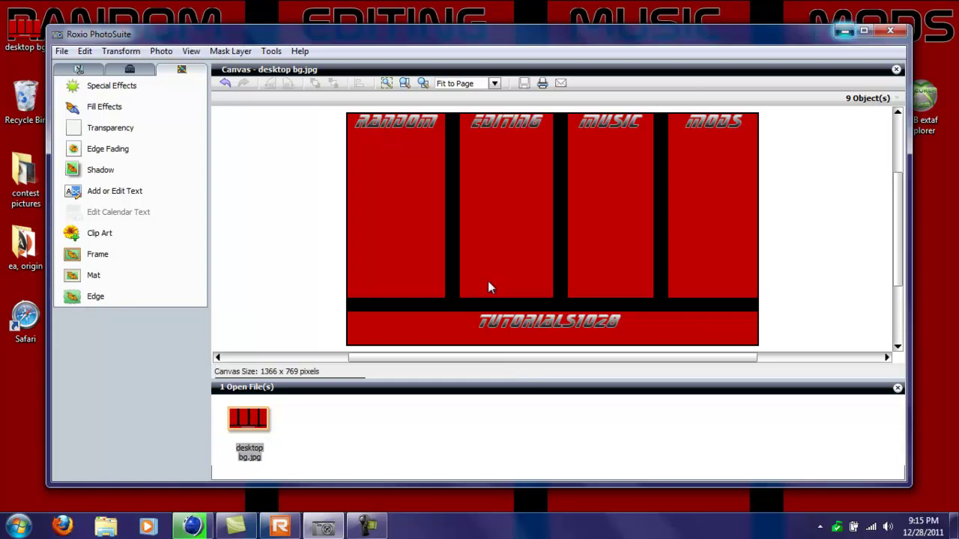
Minimize the photo editor and set the "desktop bg" image on the Windows desktop as the desktop background.
click(845, 30)
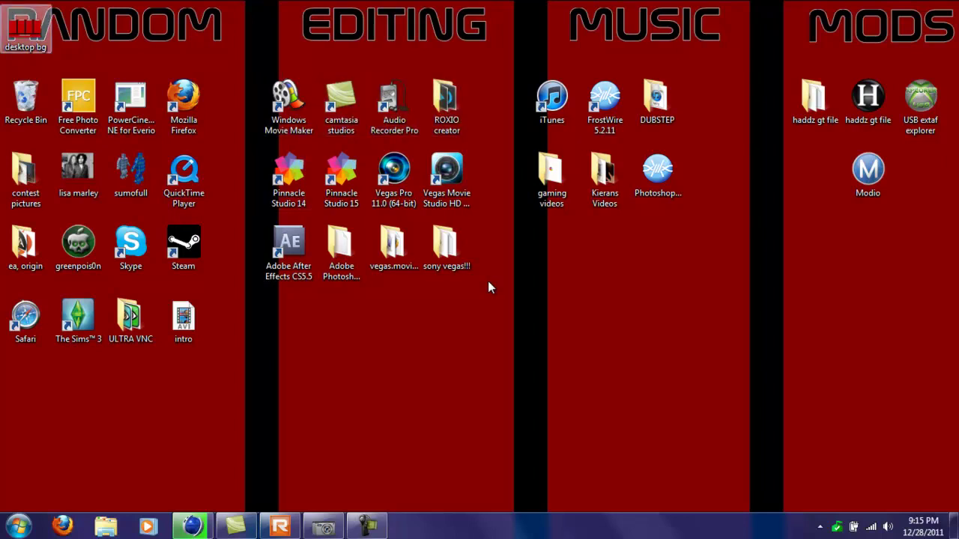
key(shift+F10)
key(Down)
key(Down)
key(Down)
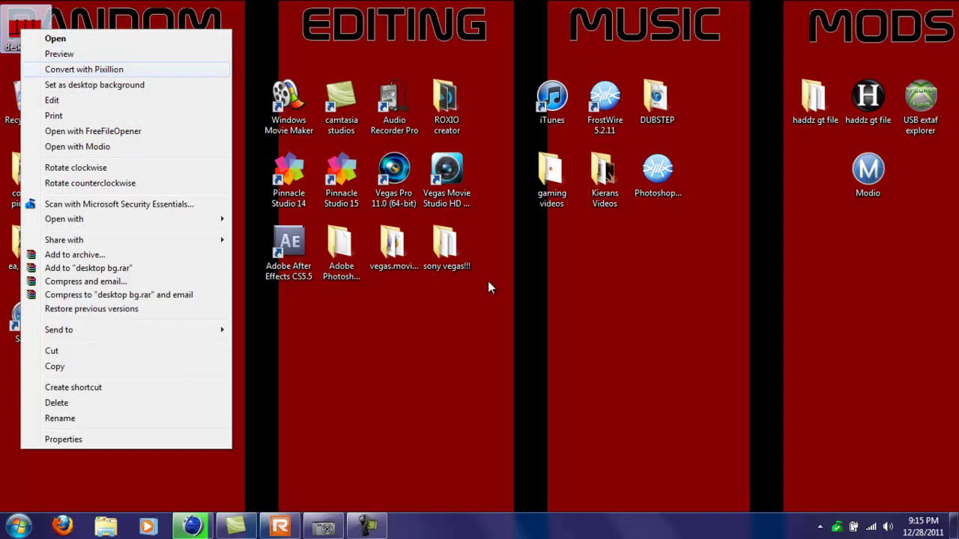
key(Down)
key(Return)
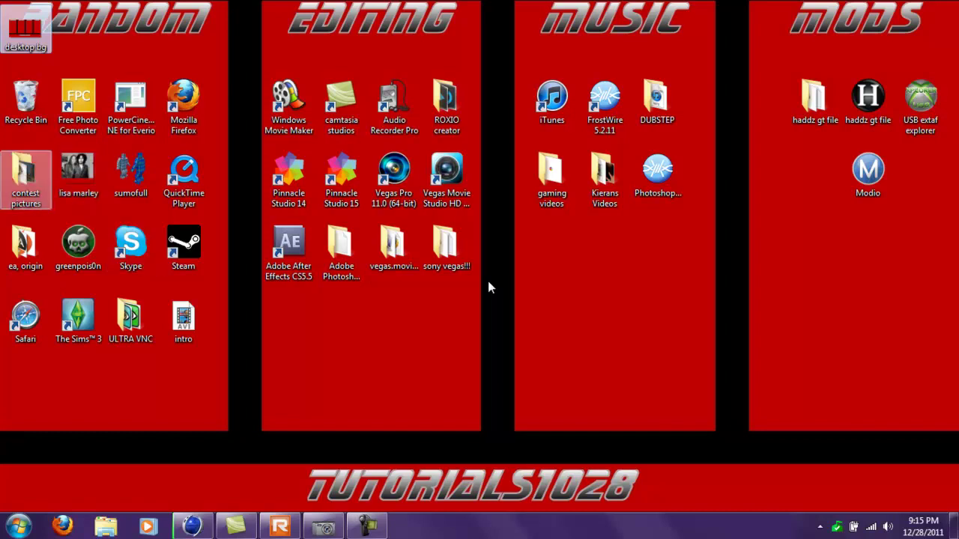
Move the "desktop bg" icon into the Editing column, below the Adobe After Effects shortcut, and deselect it.
mouse_move(25, 28)
mouse_down()
mouse_move(184, 176)
mouse_move(293, 299)
mouse_move(290, 318)
mouse_up()
click(489, 282)
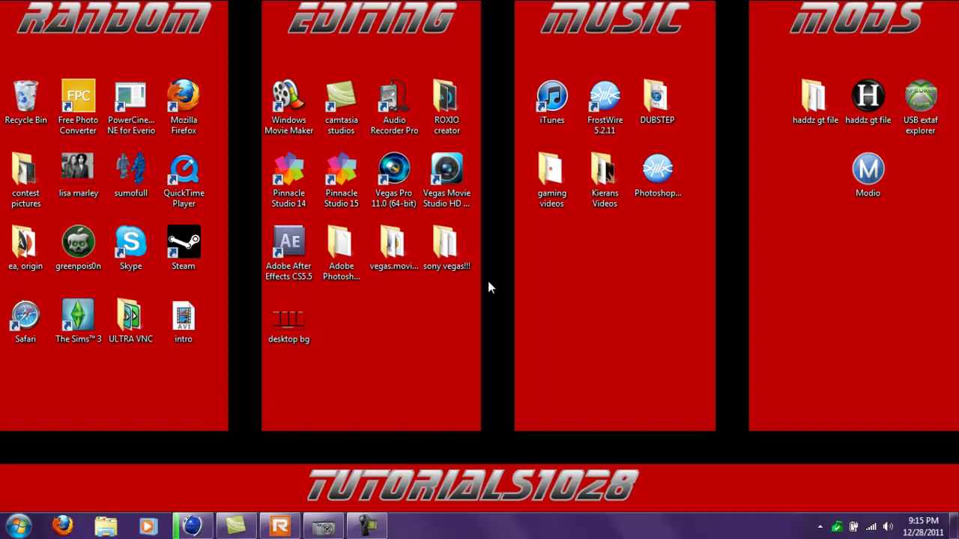
key(d)
click(367, 526)
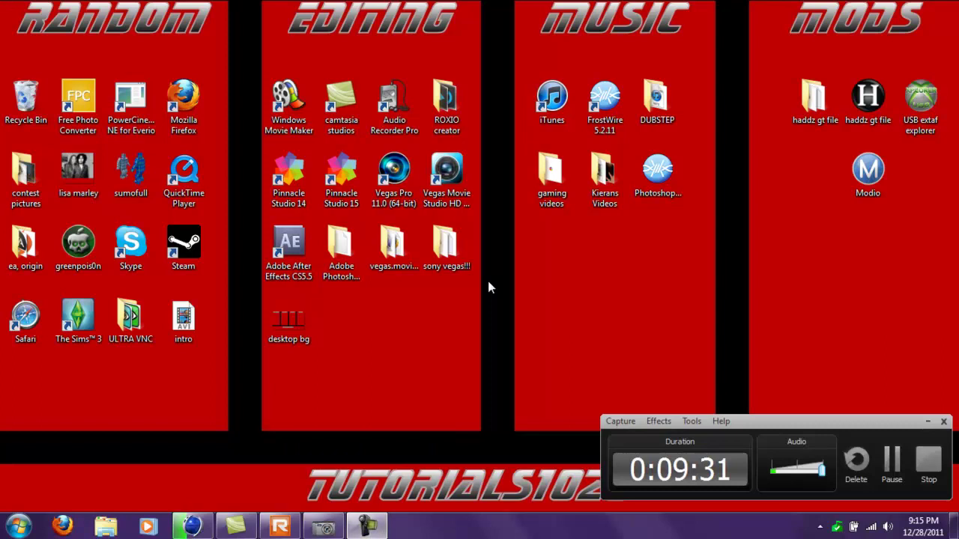